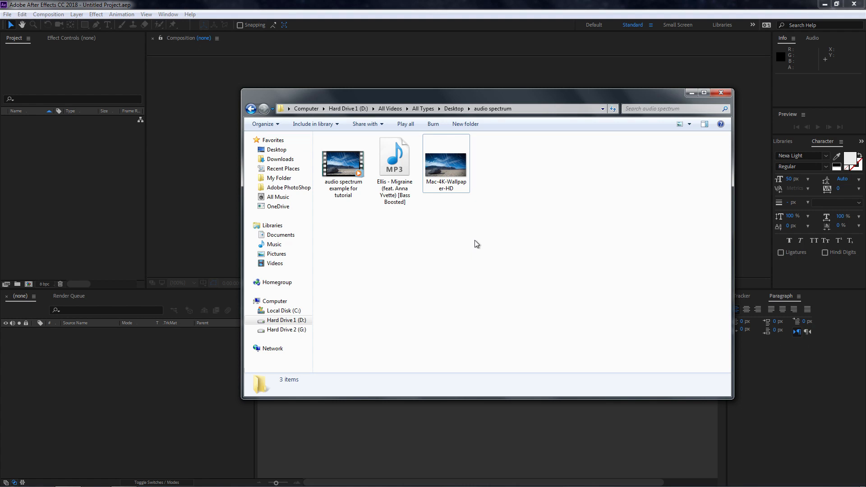
# Step: Watch the "audio spectrum example for tutorial" video and look over the MP3 and wallpaper source files in the folder
pyautogui.doubleClick(361, 197)
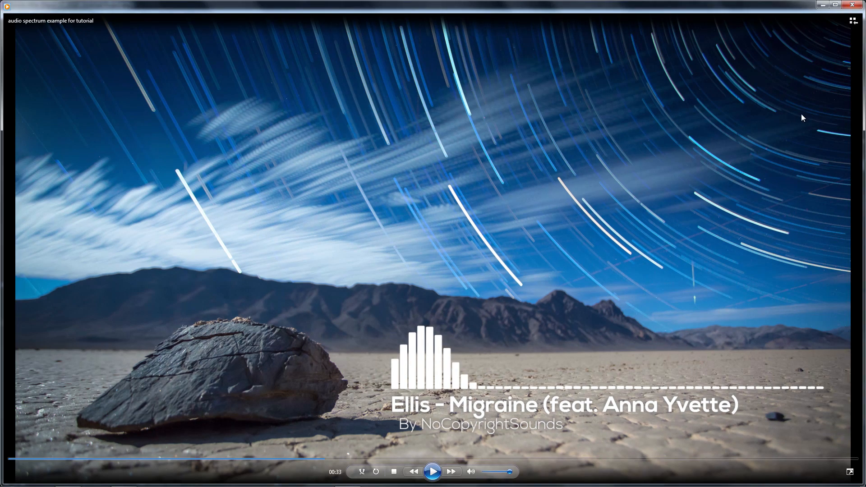
pyautogui.click(852, 5)
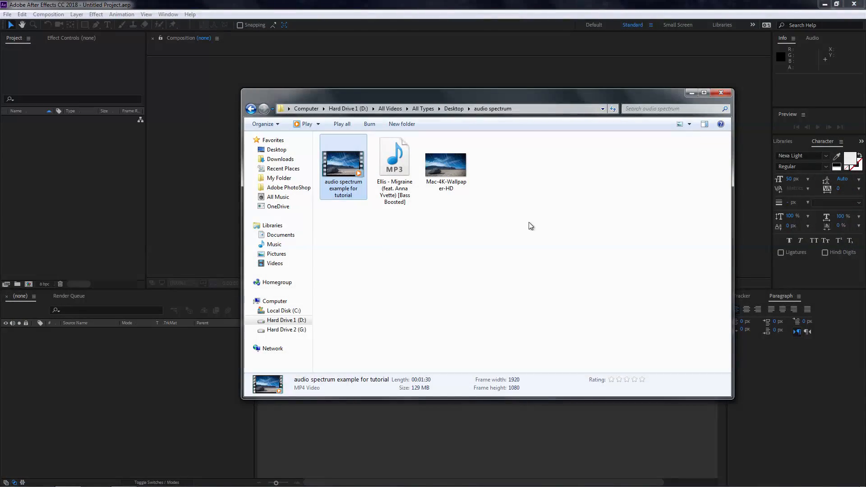
pyautogui.click(406, 185)
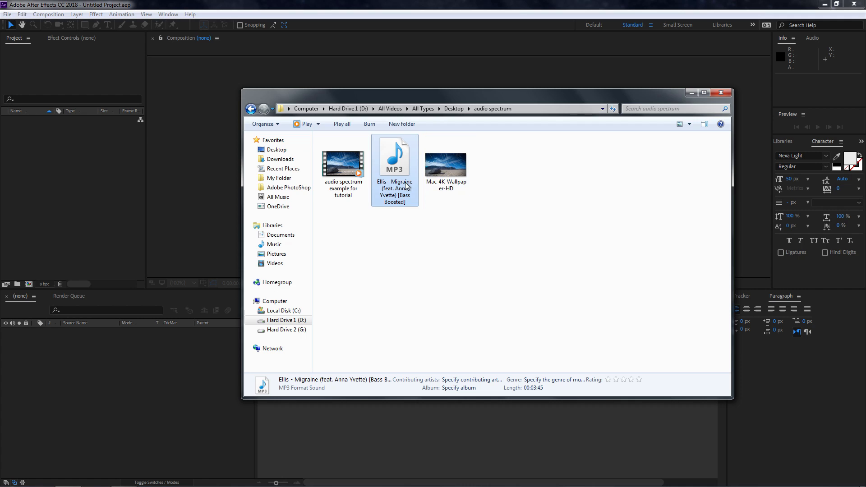
pyautogui.click(447, 163)
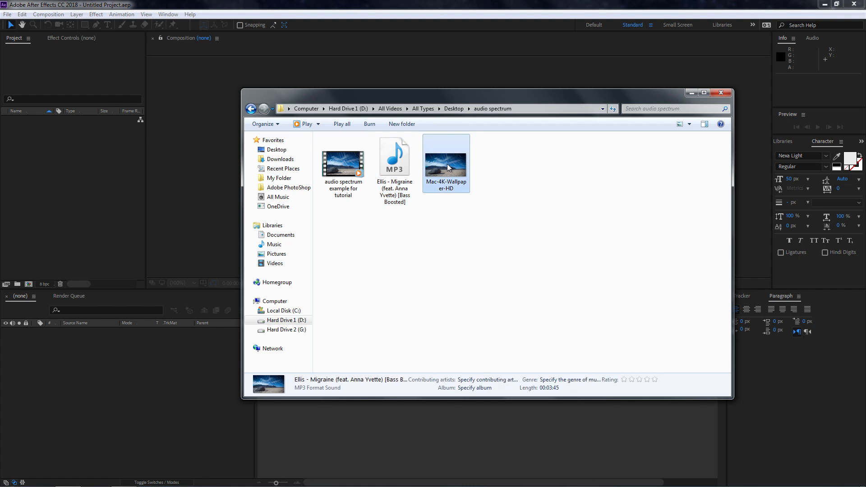
pyautogui.click(506, 169)
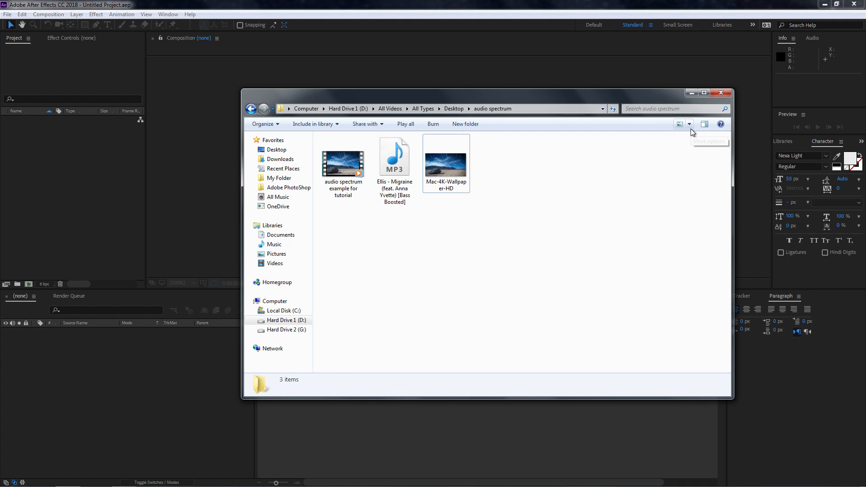
# Step: Create a new 1920 x 1080 px composition named Comp 1 at 30 fps with a duration of 0:01:40:00
pyautogui.click(692, 93)
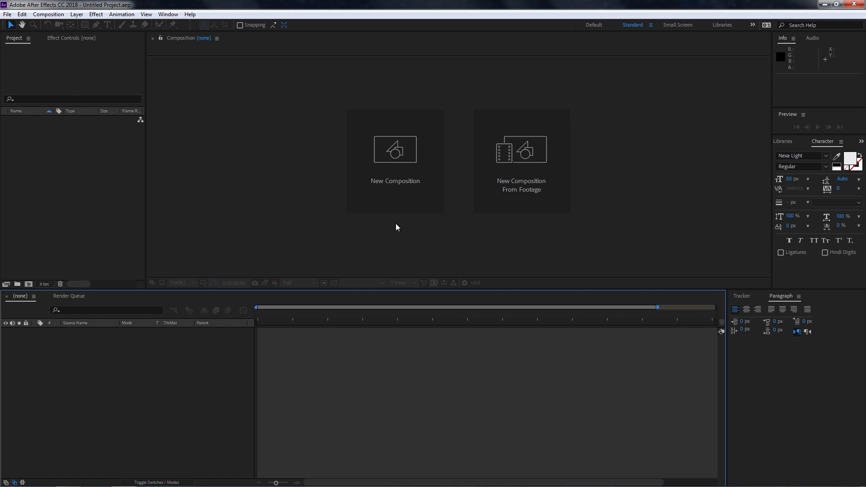
pyautogui.click(404, 208)
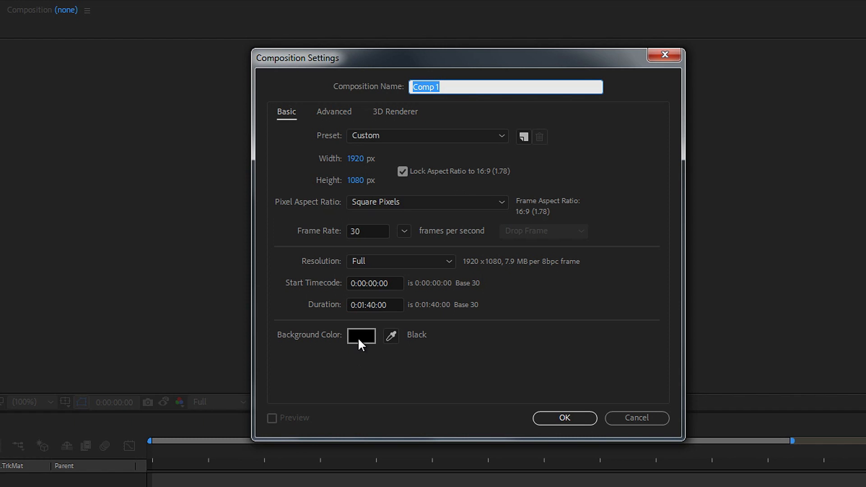
pyautogui.click(579, 417)
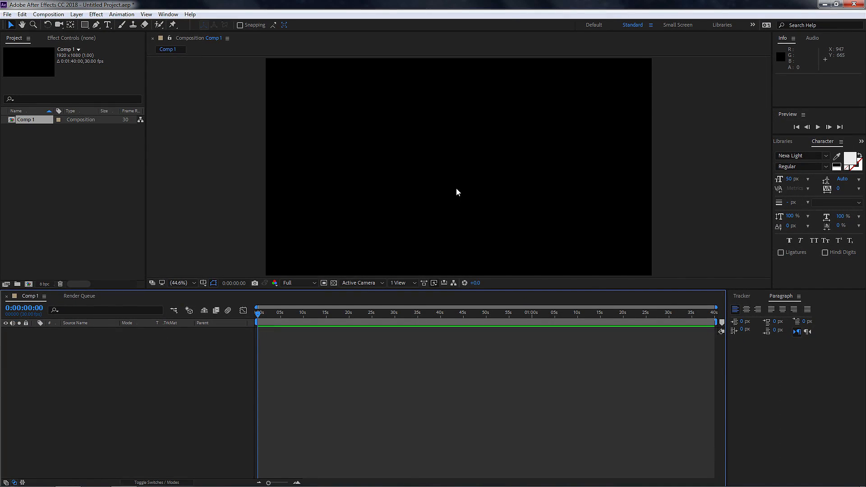
# Step: Import the Ellis - Migraine MP3 and the Mac-4K-Wallpaper-HD image into the project and add both as layers in Comp 1
pyautogui.click(68, 477)
pyautogui.moveTo(508, 208); pyautogui.dragTo(373, 135)
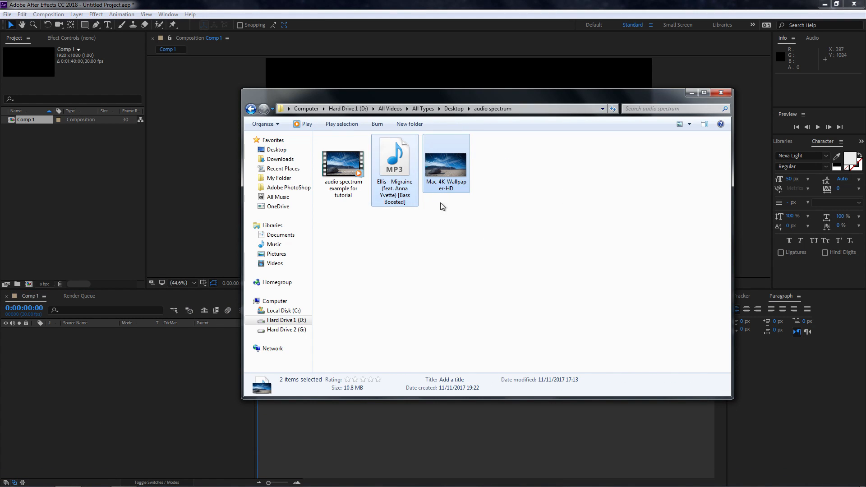
pyautogui.moveTo(385, 189); pyautogui.dragTo(86, 206)
pyautogui.click(174, 233)
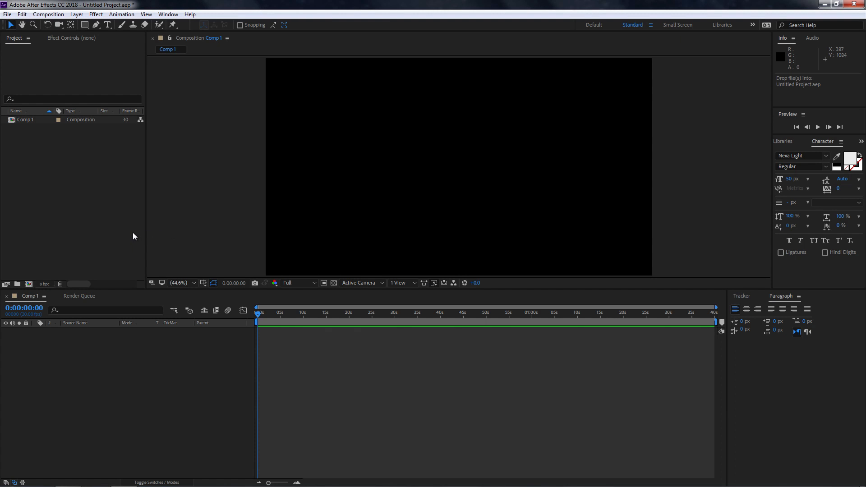
pyautogui.click(7, 14)
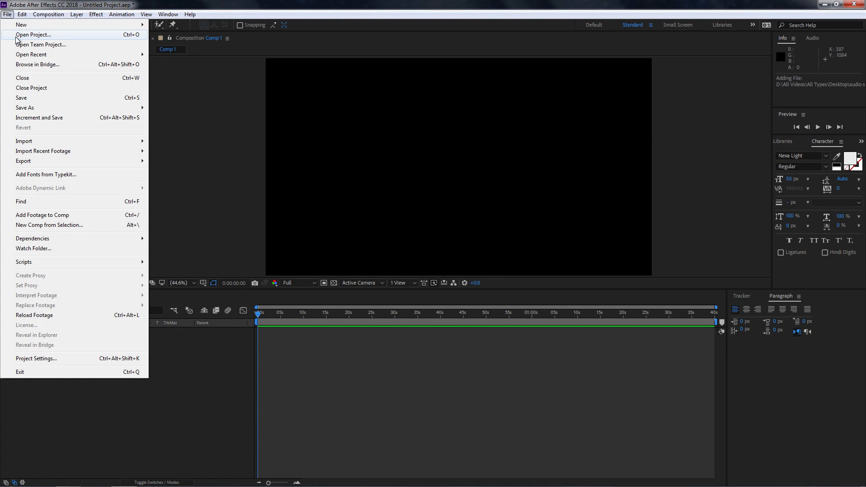
pyautogui.click(68, 6)
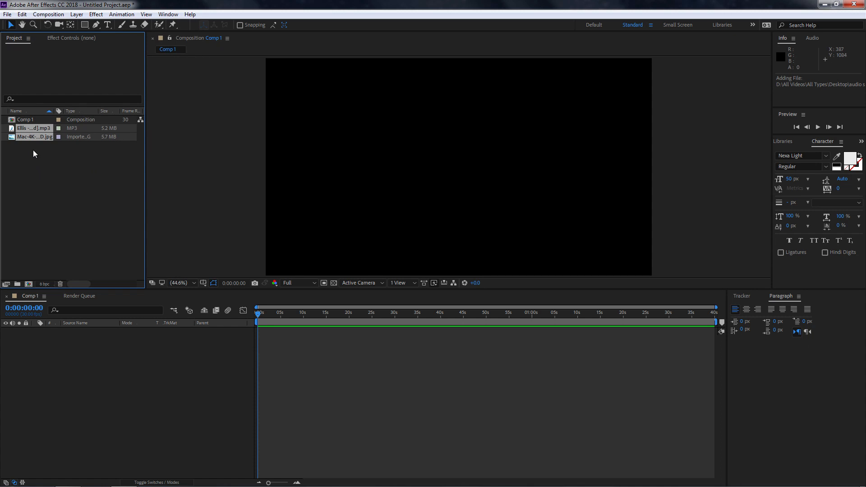
pyautogui.moveTo(31, 136); pyautogui.dragTo(64, 349)
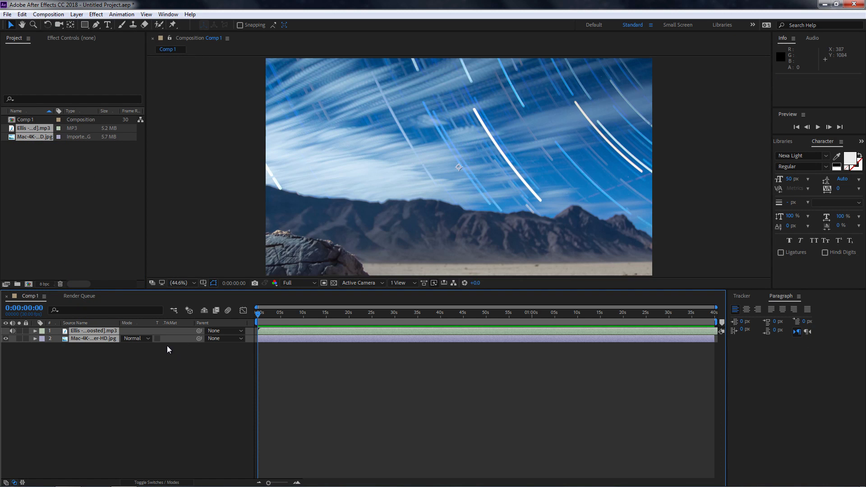
# Step: Set the wallpaper layer's scale to 50% and lock the layer
pyautogui.click(103, 346)
pyautogui.click(92, 339)
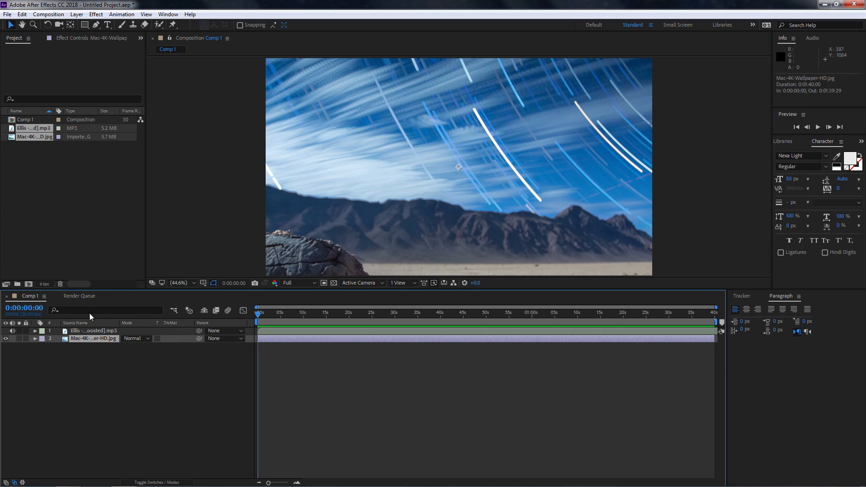
pyautogui.press('s')
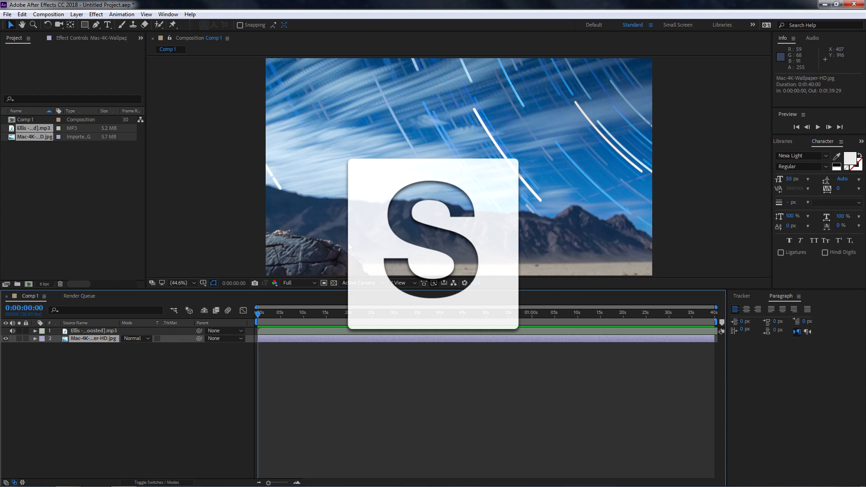
pyautogui.press('s')
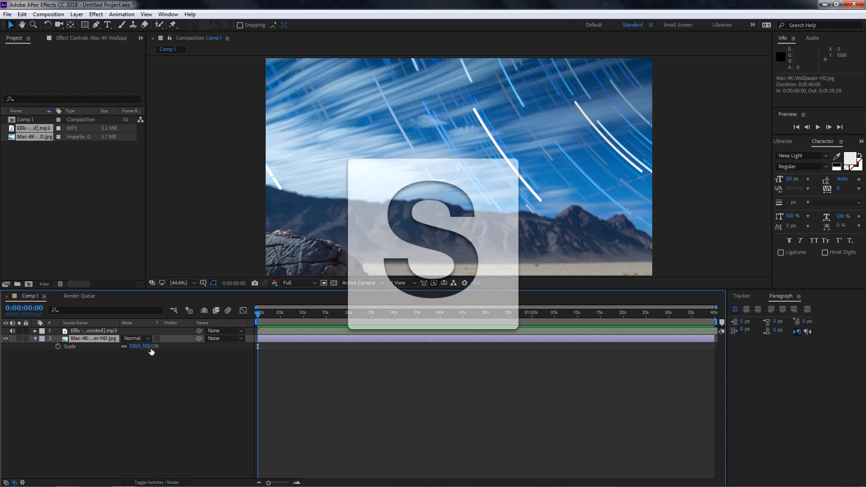
pyautogui.click(147, 347)
pyautogui.write('50')
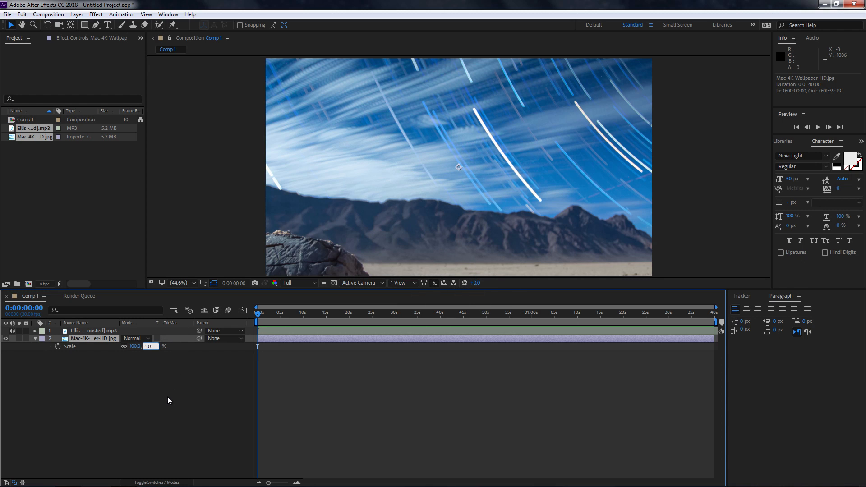
pyautogui.press('Return')
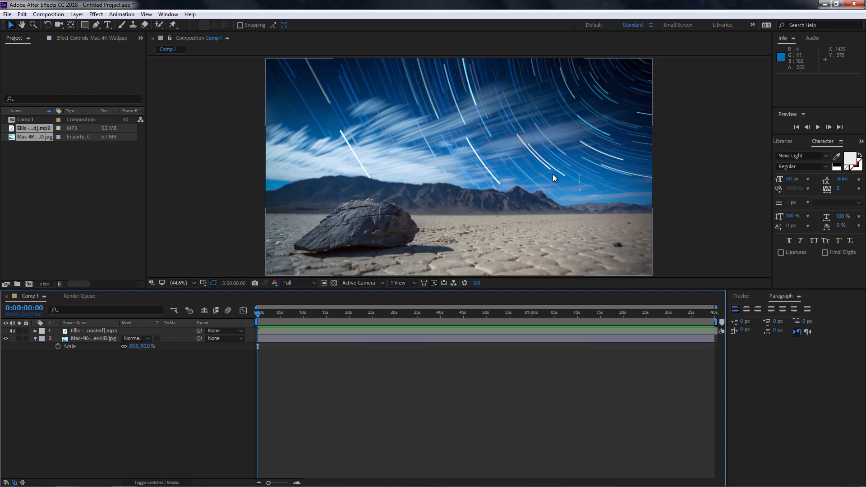
pyautogui.click(35, 339)
pyautogui.click(25, 338)
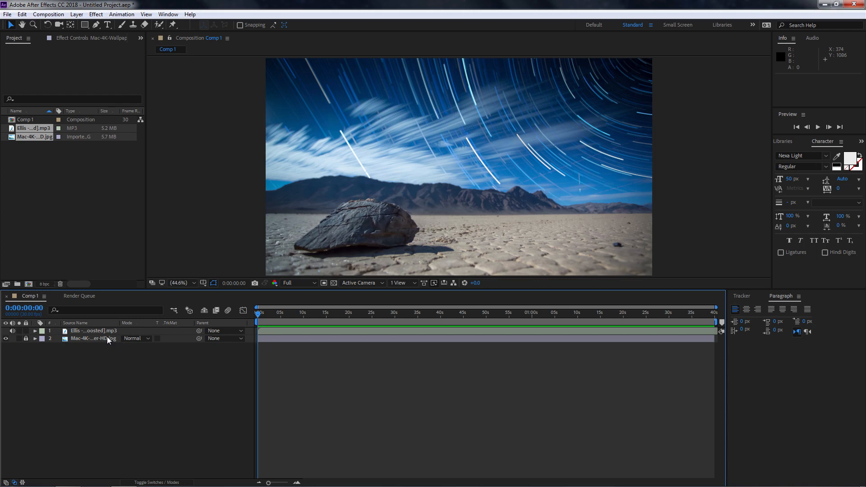
# Step: Copy the MP3 layer's name and paste it into a new paragraph text box over the mountains in the composition
pyautogui.click(96, 332)
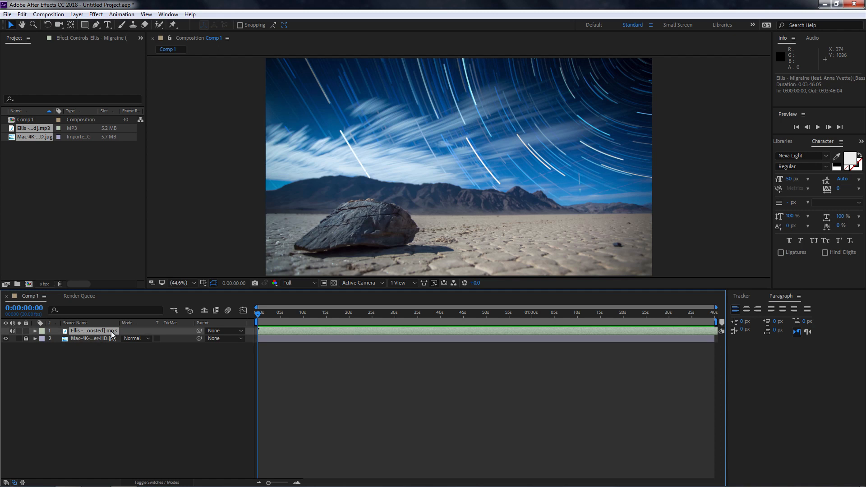
pyautogui.rightClick(105, 334)
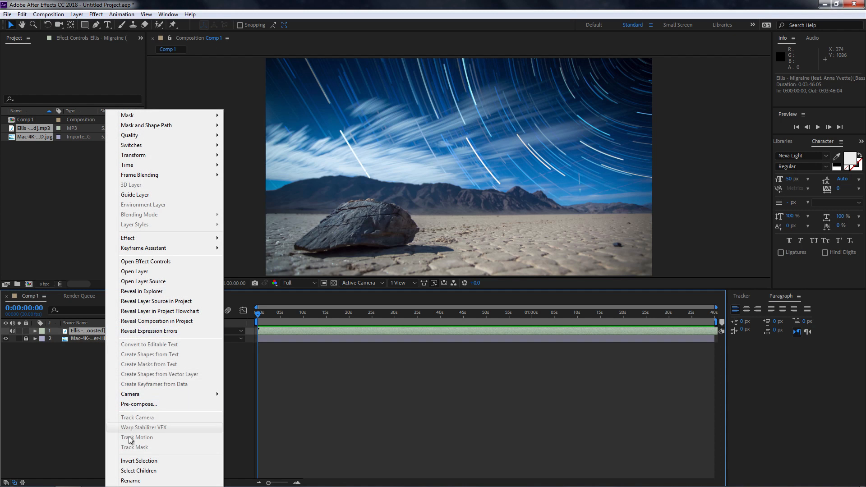
pyautogui.click(134, 481)
pyautogui.hotkey('ctrl', 'c')
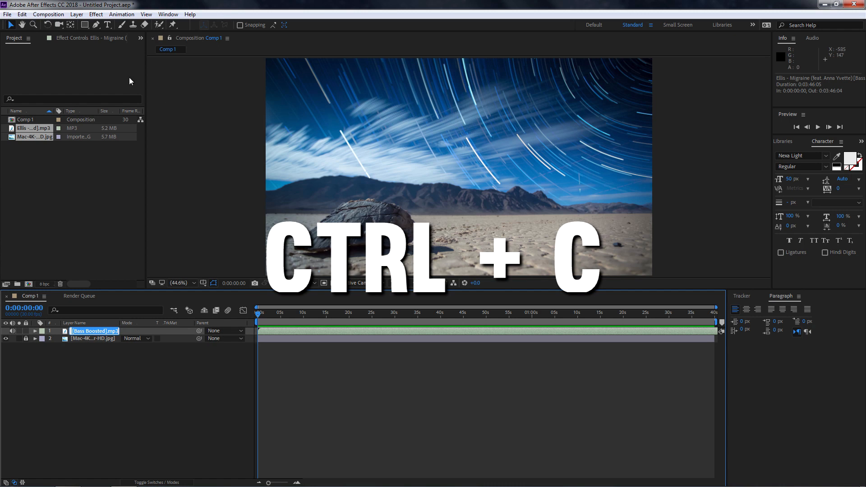
pyautogui.click(108, 26)
pyautogui.moveTo(408, 173); pyautogui.dragTo(608, 217)
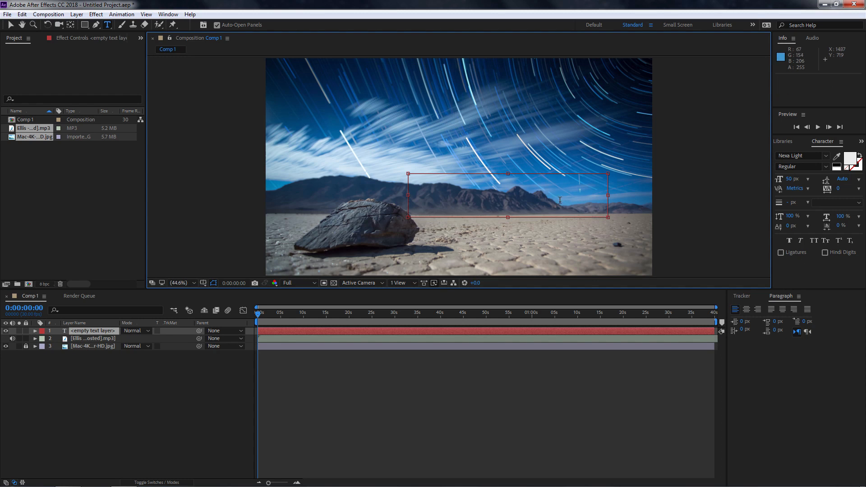
pyautogui.hotkey('ctrl', 'v')
pyautogui.hotkey('ctrl', 'v')
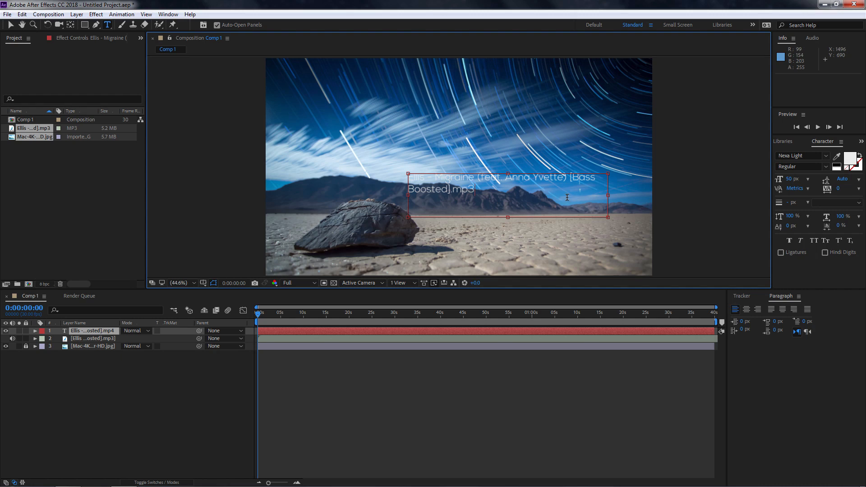
# Step: Delete "[Bass Boosted].mp3" from the pasted text, leaving "Ellis - Migraine (feat. Anna Yvette)"
pyautogui.moveTo(505, 180); pyautogui.dragTo(571, 180)
pyautogui.click(490, 180)
pyautogui.moveTo(475, 190); pyautogui.dragTo(572, 178)
pyautogui.press('BackSpace')
pyautogui.press('BackSpace')
pyautogui.press('BackSpace')
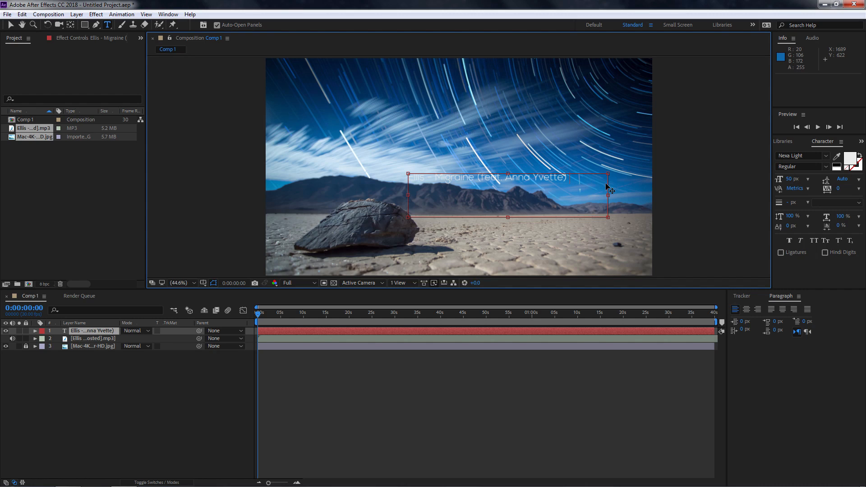
# Step: Change the song title's font to Nexa Bold and keep its size at 50 px
pyautogui.moveTo(573, 184); pyautogui.dragTo(405, 179)
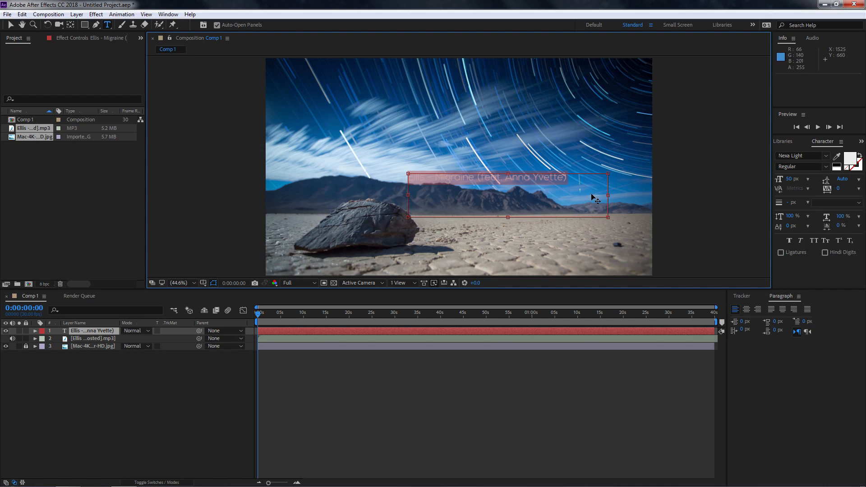
pyautogui.click(826, 158)
pyautogui.scroll(1, 801, 191)
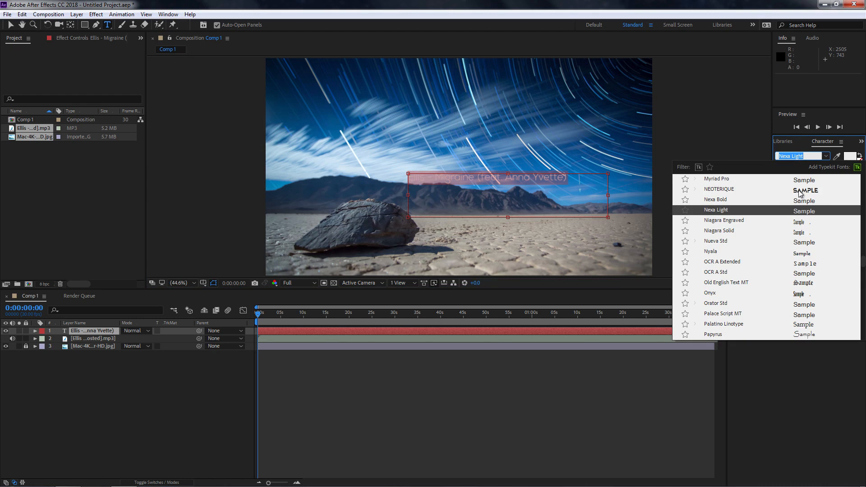
pyautogui.click(807, 203)
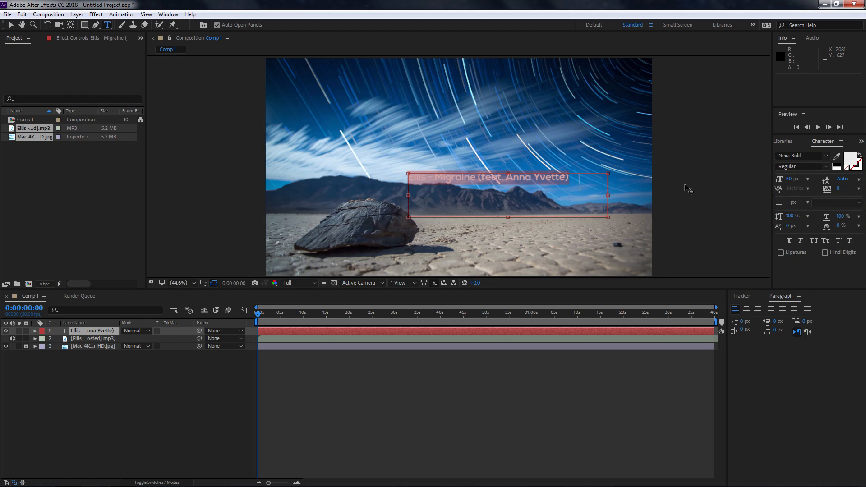
pyautogui.click(788, 179)
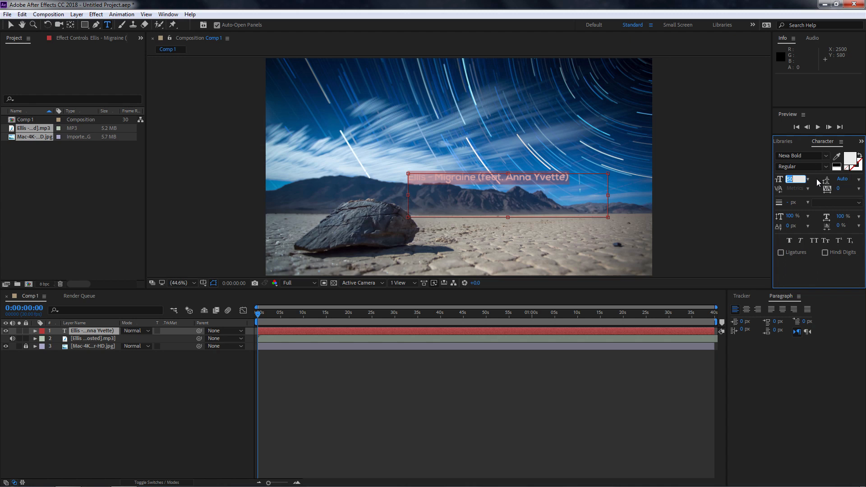
pyautogui.click(591, 194)
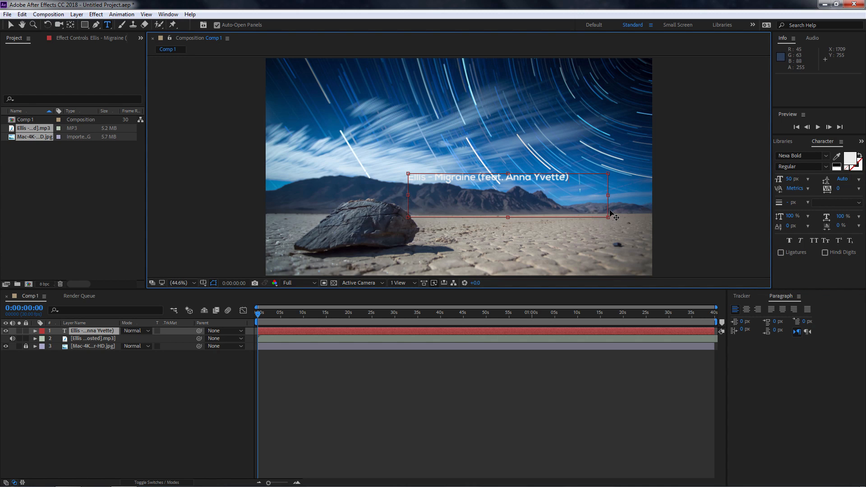
# Step: Shrink the text box to fit the song title and move it onto the desert ground beside the rock
pyautogui.moveTo(609, 217); pyautogui.dragTo(571, 181)
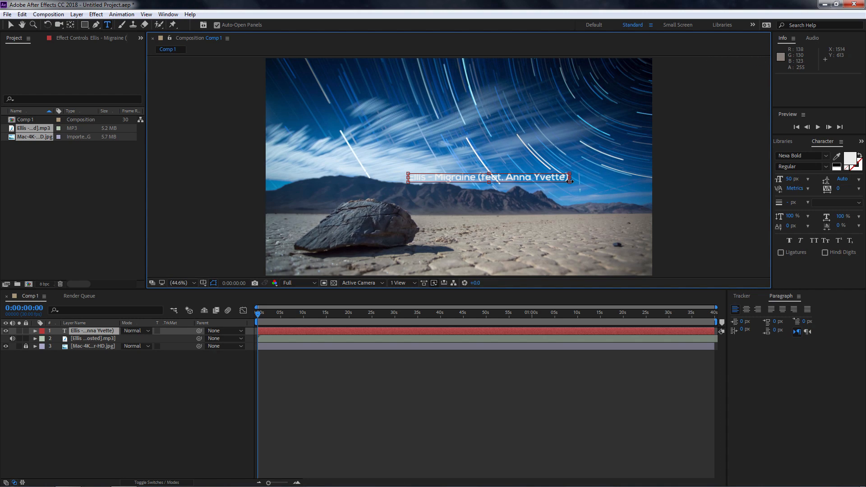
pyautogui.click(10, 25)
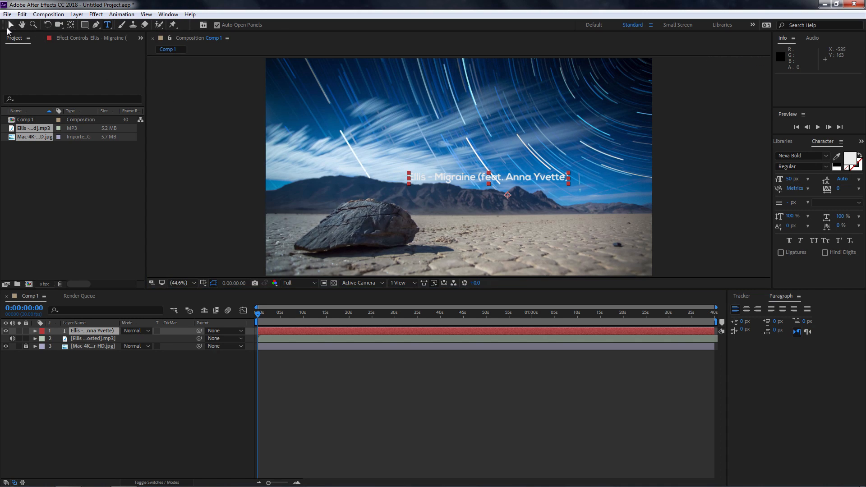
pyautogui.moveTo(493, 181); pyautogui.dragTo(519, 233)
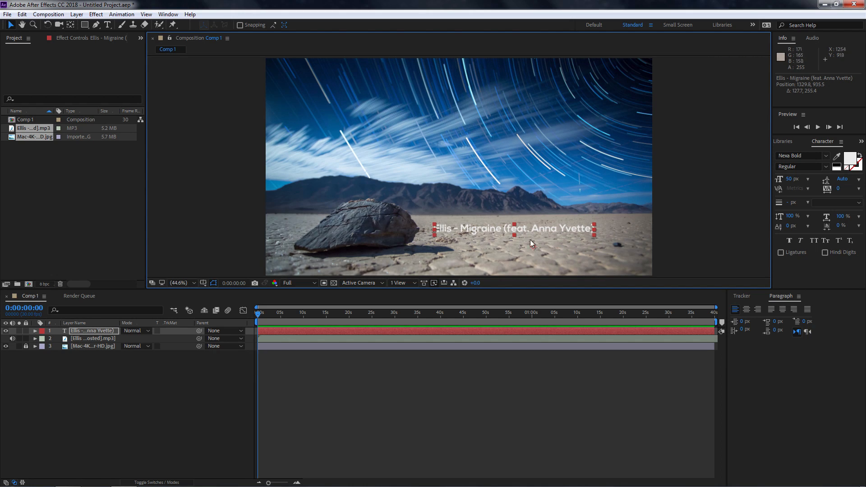
# Step: Move the song title layer's anchor point to the centre of the text
pyautogui.click(70, 28)
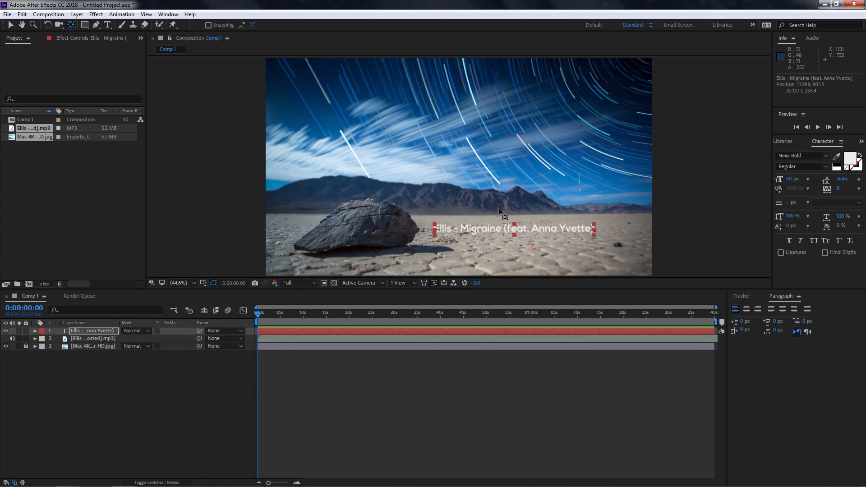
pyautogui.moveTo(529, 250); pyautogui.dragTo(516, 230)
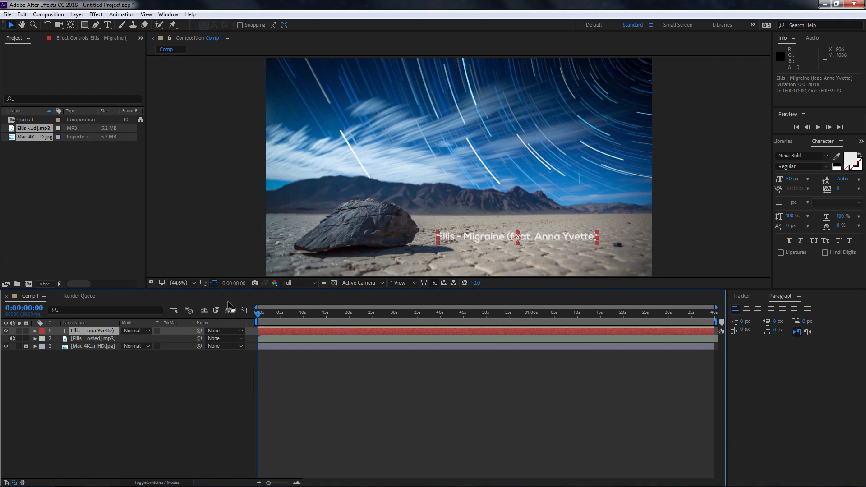
# Step: Duplicate the song title layer and place the copy directly below the original, shifted slightly to the right
pyautogui.hotkey('ctrl', 'd')
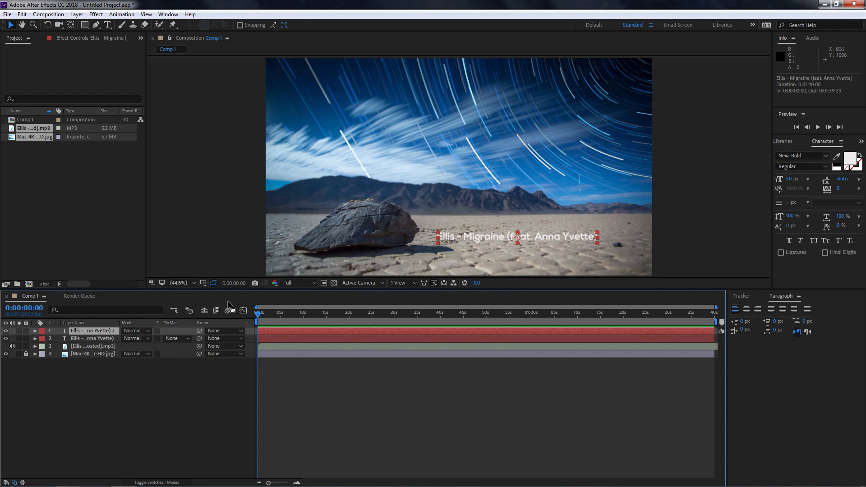
pyautogui.hotkey('shift', 'Down')
pyautogui.hotkey('shift', 'Down')
pyautogui.hotkey('shift', 'Down')
pyautogui.hotkey('shift', 'Down')
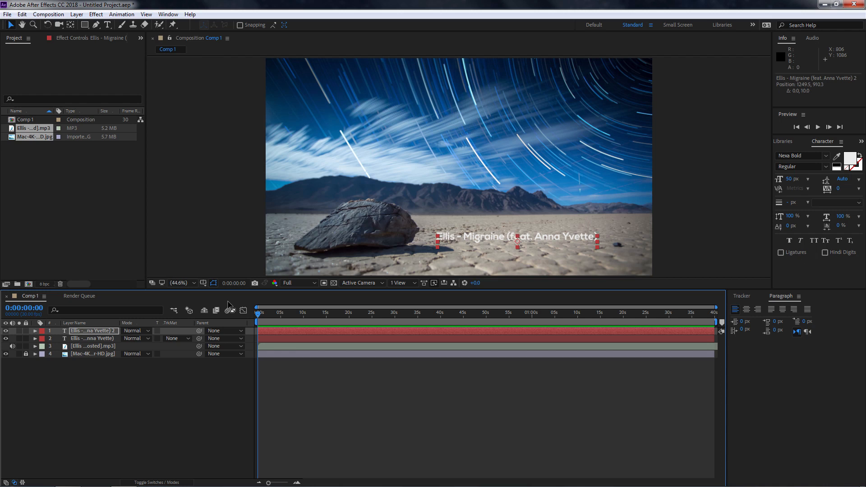
pyautogui.press('Down')
pyautogui.press('Down')
pyautogui.hotkey('shift', 'Down')
pyautogui.hotkey('shift', 'Right')
pyautogui.press('Right')
pyautogui.press('Right')
pyautogui.press('Right')
pyautogui.press('Right')
pyautogui.press('Right')
pyautogui.press('Right')
pyautogui.press('Right')
pyautogui.press('Right')
pyautogui.press('Right')
pyautogui.press('Right')
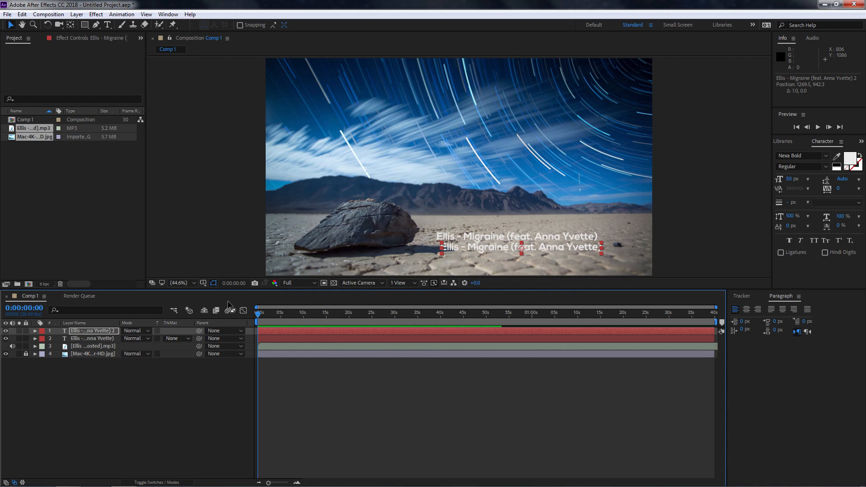
pyautogui.press('Right')
pyautogui.press('Right')
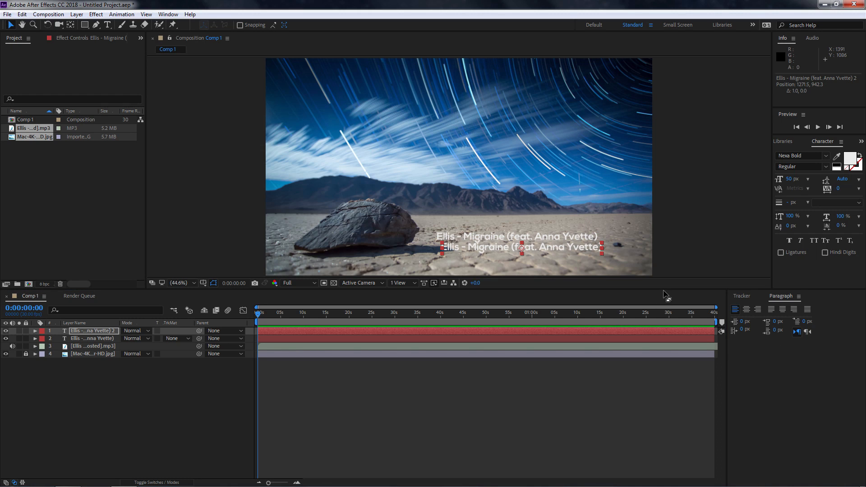
# Step: Restyle the duplicated line to Nexa Light at 40 px and change its text to "By NoCopyrightSounds"
pyautogui.click(108, 25)
pyautogui.click(577, 247)
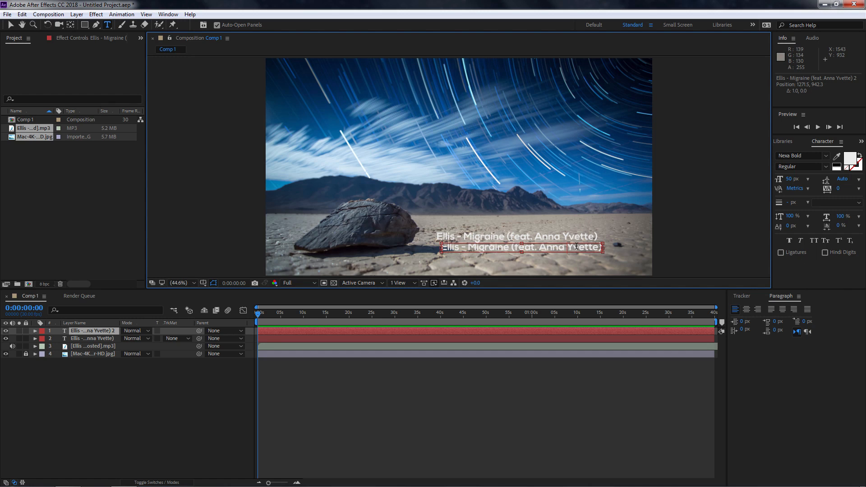
pyautogui.hotkey('ctrl', 'a')
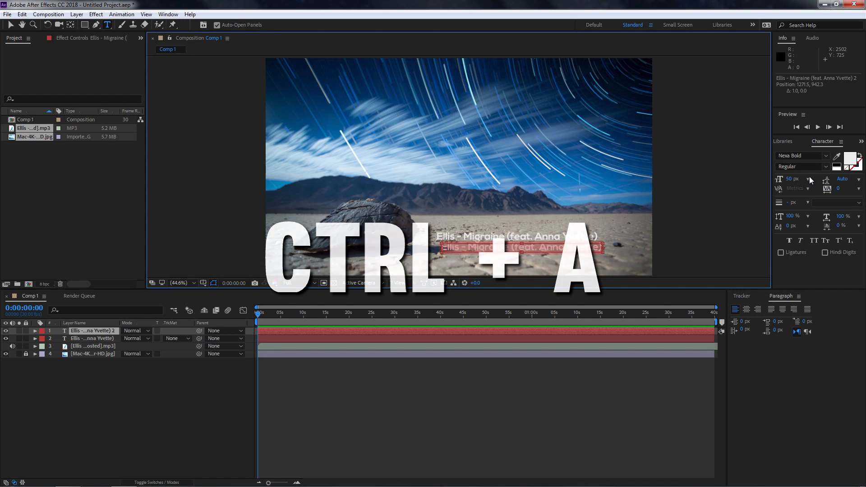
pyautogui.click(790, 178)
pyautogui.write('4')
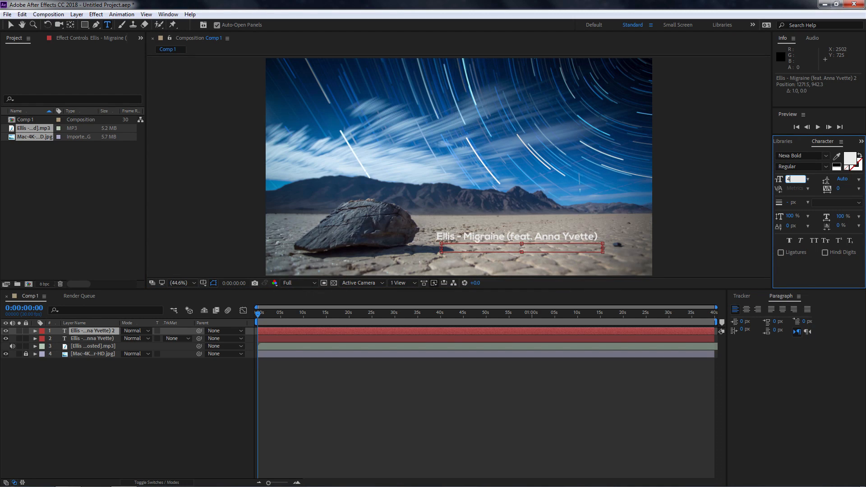
pyautogui.press('Return')
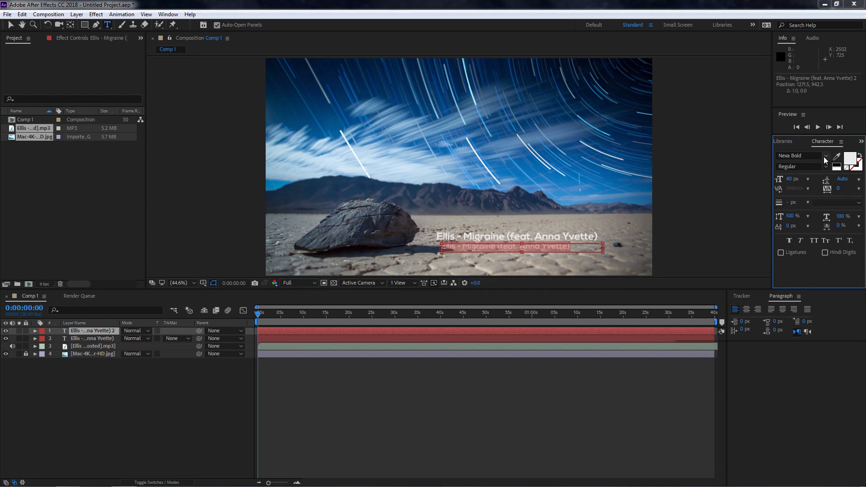
pyautogui.click(825, 157)
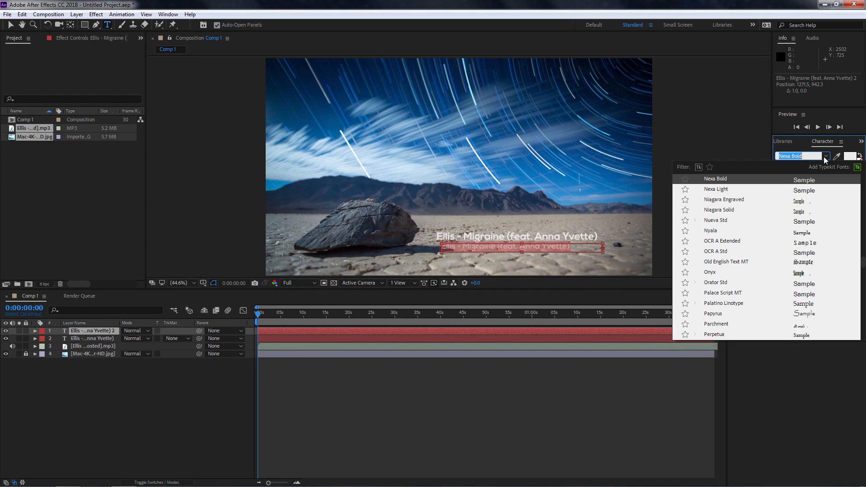
pyautogui.click(812, 192)
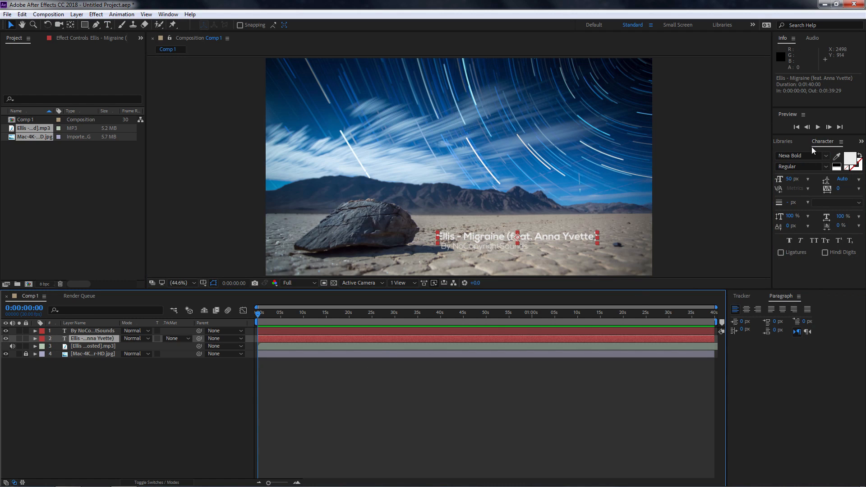
# Step: Search the effects for "glow" and apply the Stylize Glow effect to the song title layer
pyautogui.click(861, 142)
pyautogui.click(834, 153)
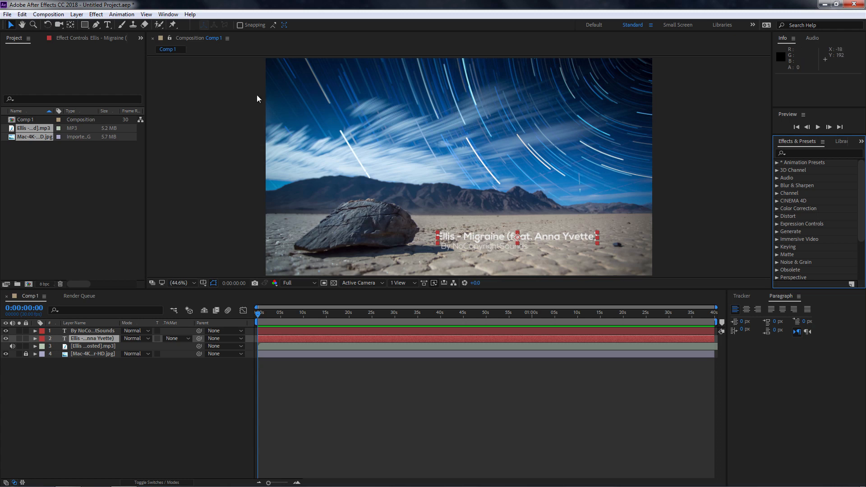
pyautogui.click(168, 14)
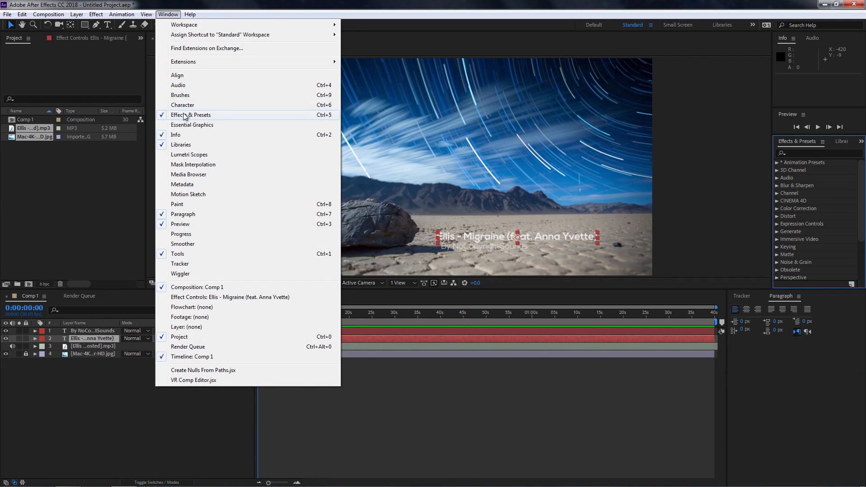
pyautogui.click(800, 154)
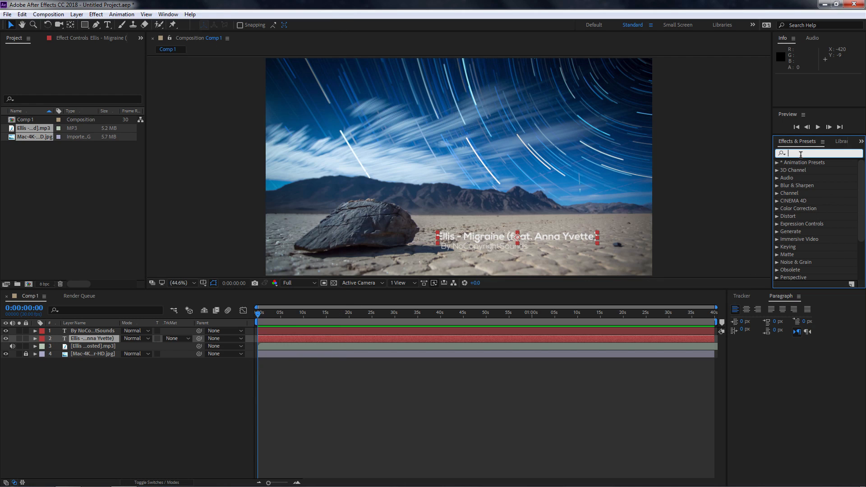
pyautogui.write('glow')
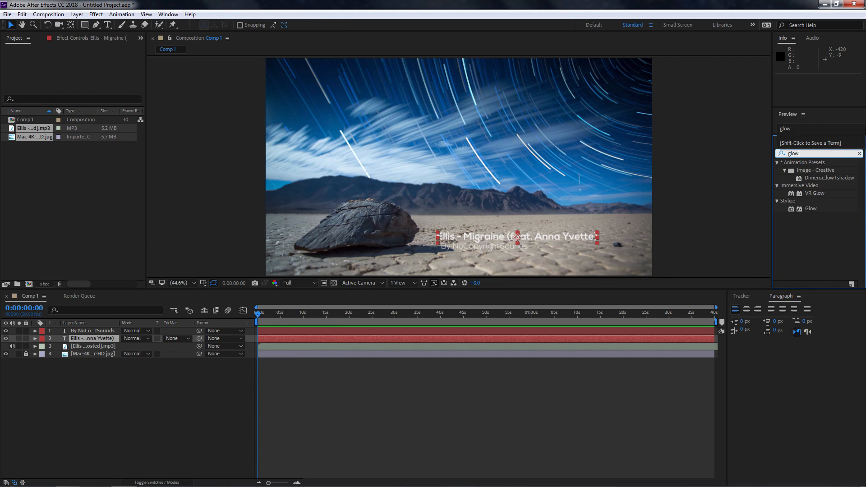
pyautogui.moveTo(810, 210); pyautogui.dragTo(466, 237)
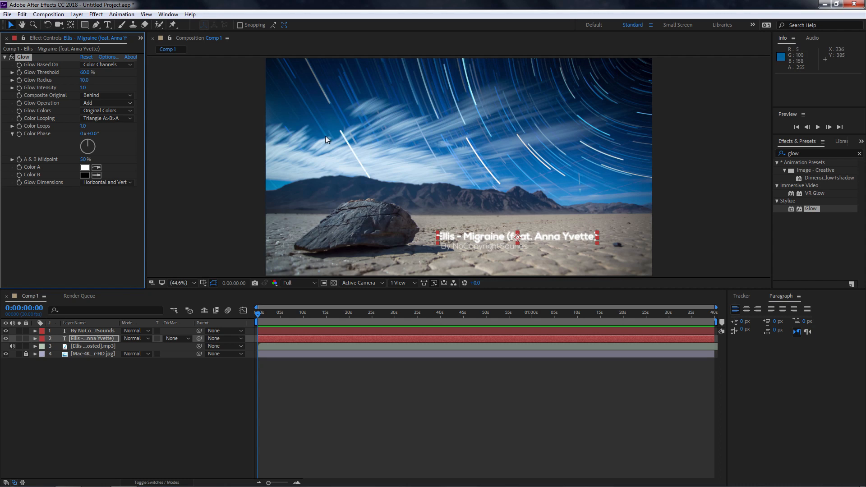
# Step: Raise the Glow Threshold of the song title to 97% and deselect the layer
pyautogui.click(85, 72)
pyautogui.write('90')
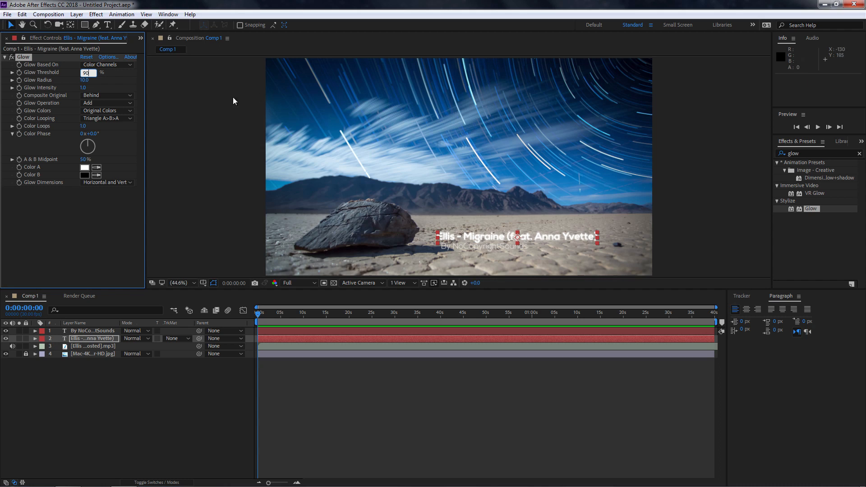
pyautogui.press('Return')
pyautogui.click(85, 72)
pyautogui.write('97')
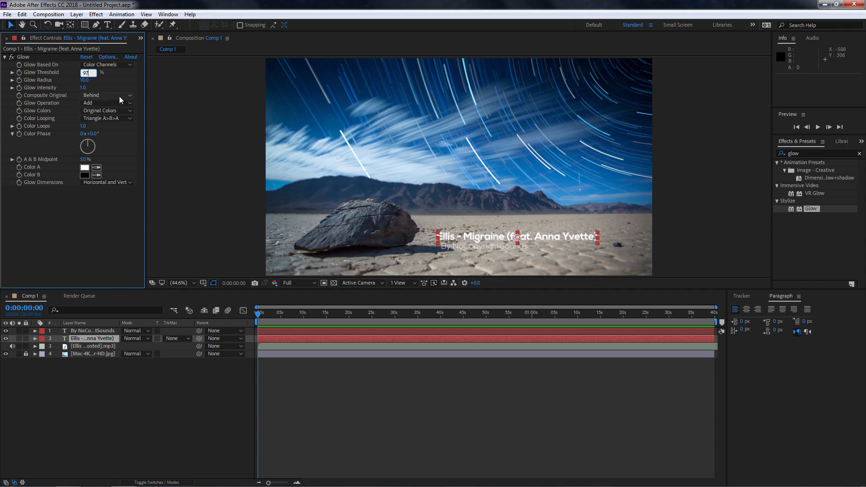
pyautogui.press('Return')
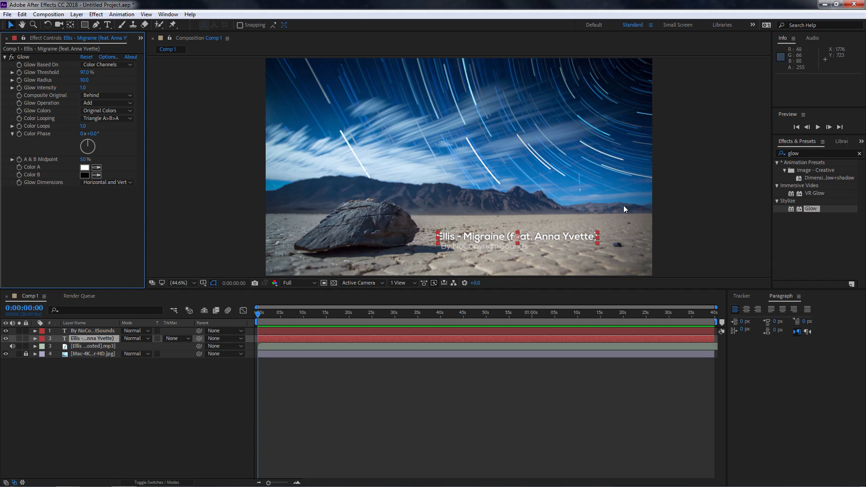
pyautogui.click(165, 412)
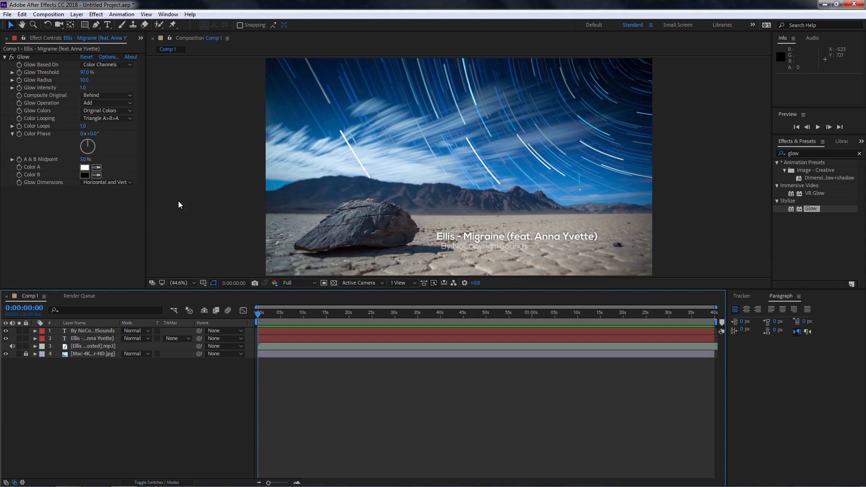
# Step: Apply the Glow effect to the "By NoCopyrightSounds" line and set its Glow Threshold to 95%
pyautogui.moveTo(811, 209); pyautogui.dragTo(510, 251)
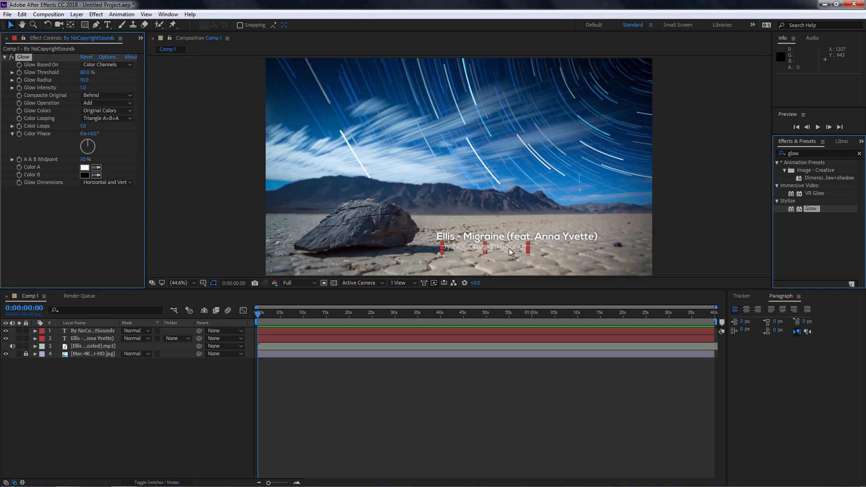
pyautogui.click(84, 72)
pyautogui.write('95')
pyautogui.click(125, 80)
pyautogui.click(145, 435)
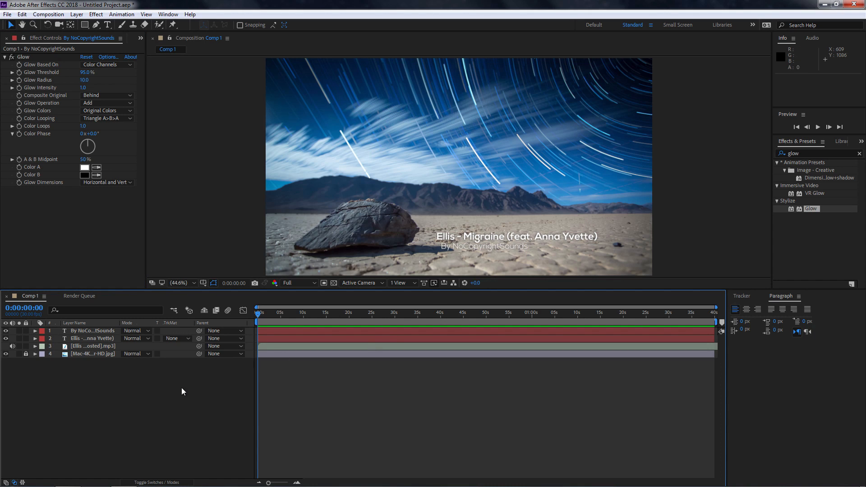
# Step: Create a new black solid layer at the composition size of 1920 × 1080 px
pyautogui.rightClick(131, 388)
pyautogui.moveTo(162, 290)
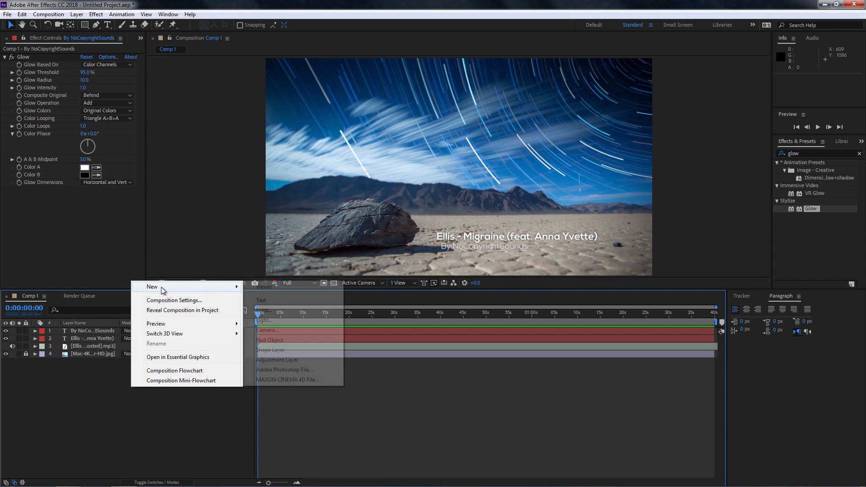
pyautogui.click(266, 310)
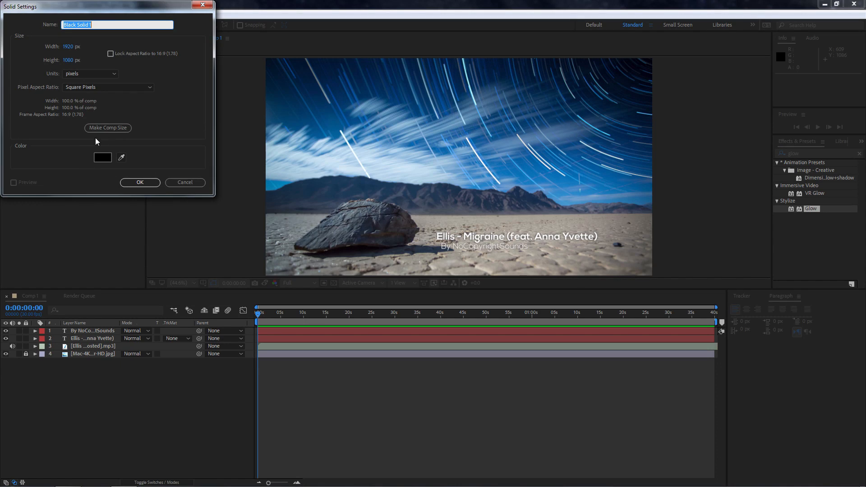
pyautogui.click(134, 186)
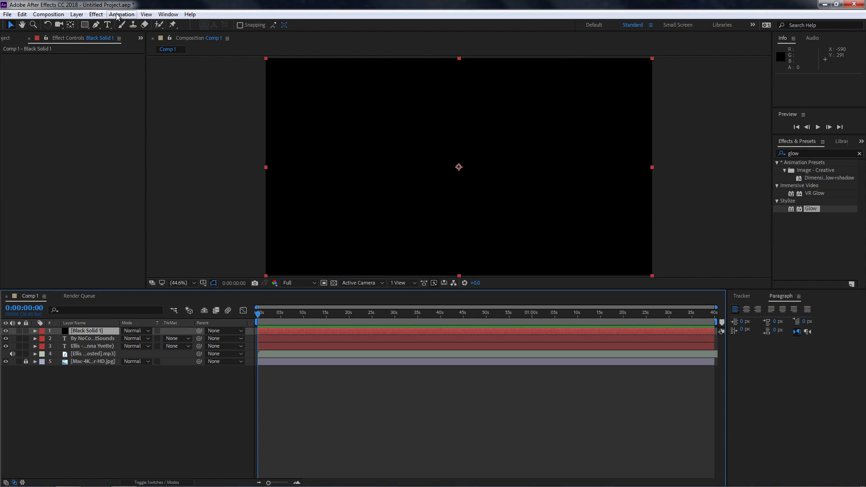
# Step: Apply the Audio Spectrum effect from the Generate category to the black solid
pyautogui.click(102, 15)
pyautogui.moveTo(136, 137)
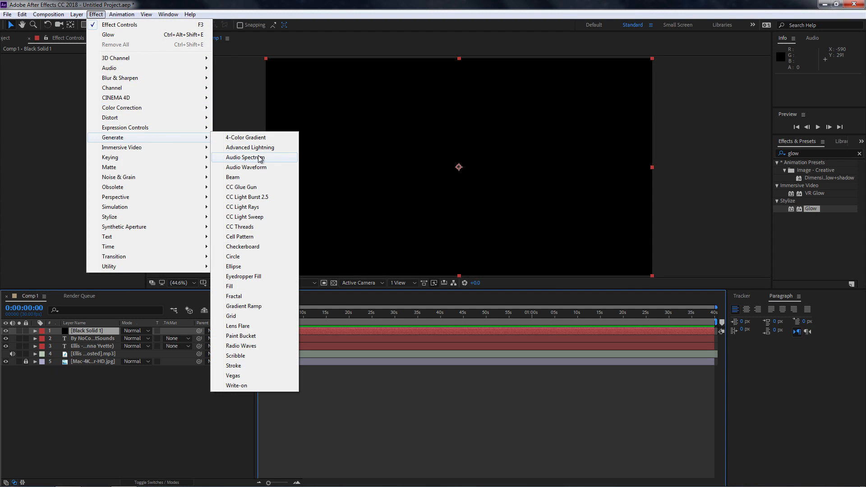
pyautogui.click(258, 157)
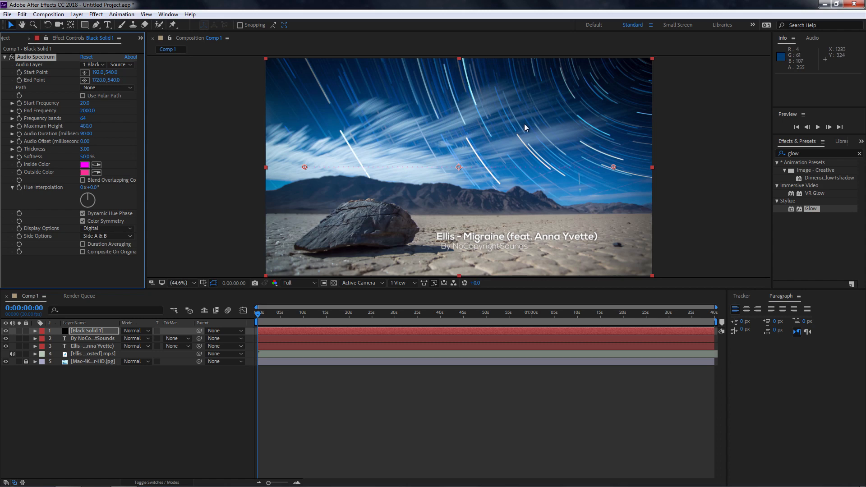
# Step: Set the horizontal End Point value of the Audio Spectrum to 1169
pyautogui.click(99, 79)
pyautogui.write('1169')
pyautogui.click(290, 120)
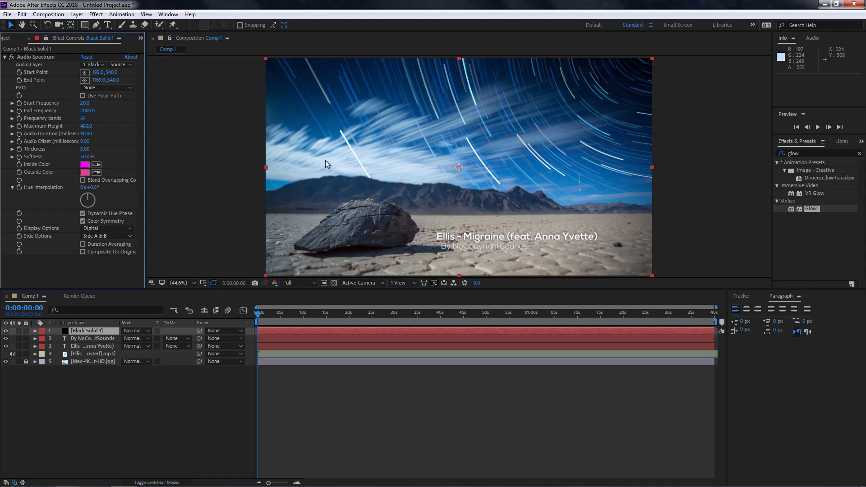
# Step: Move the solid so the spectrum line sits just above the song title, and make its inside and outside colors white
pyautogui.moveTo(304, 99); pyautogui.dragTo(433, 157)
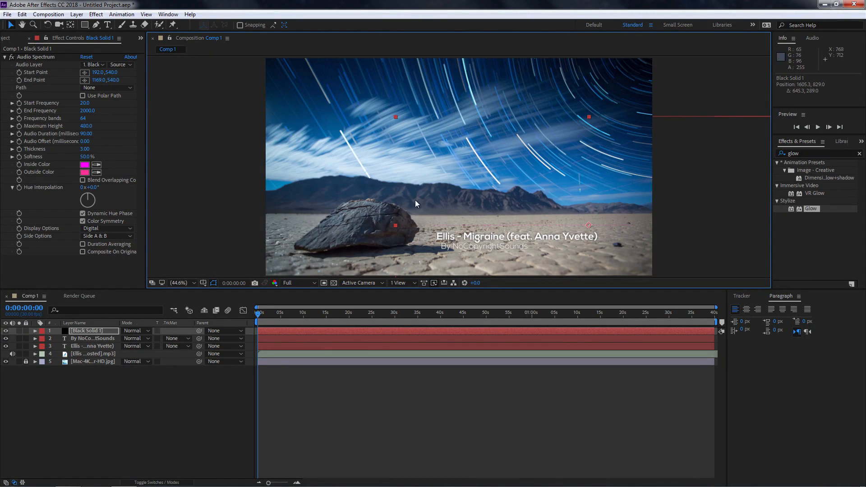
pyautogui.moveTo(544, 184); pyautogui.dragTo(512, 163)
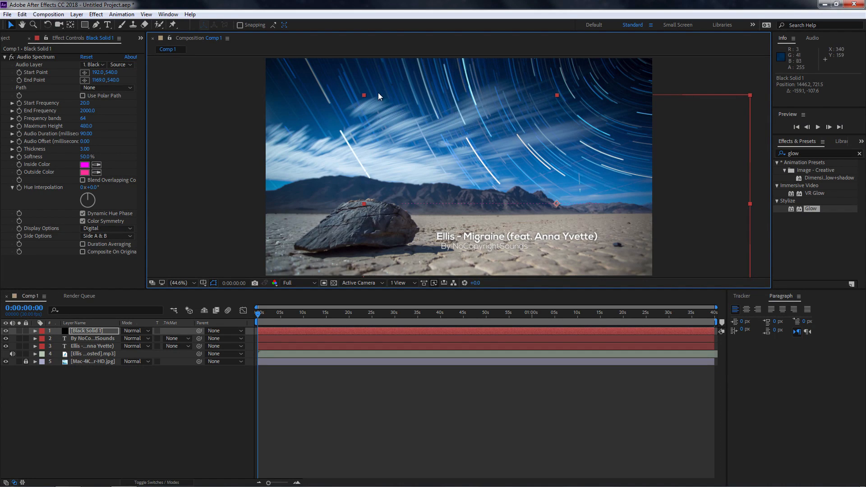
pyautogui.moveTo(554, 151); pyautogui.dragTo(589, 174)
pyautogui.click(112, 111)
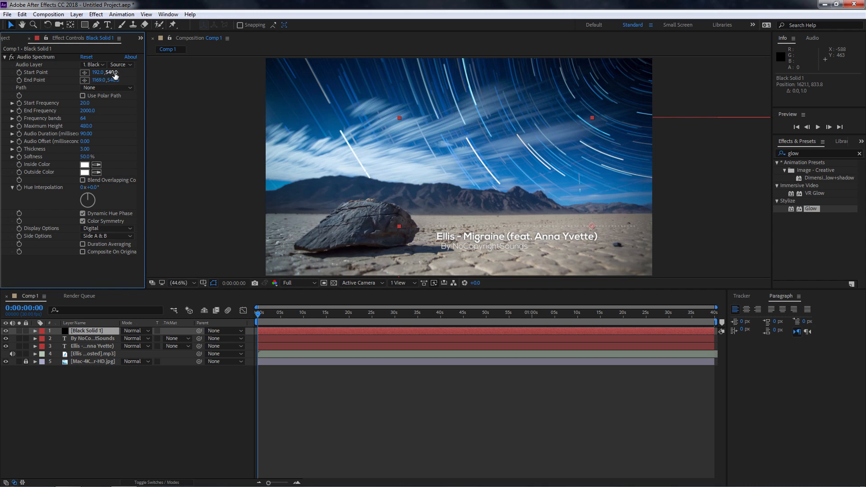
# Step: Set the spectrum's Audio Layer to the "[Bass Boosted].mp3" track and scrub the timeline to preview it
pyautogui.click(96, 65)
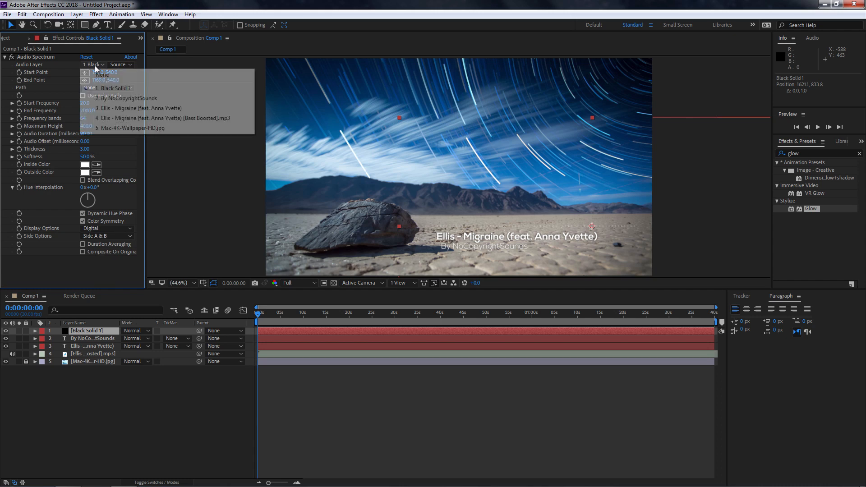
pyautogui.click(105, 120)
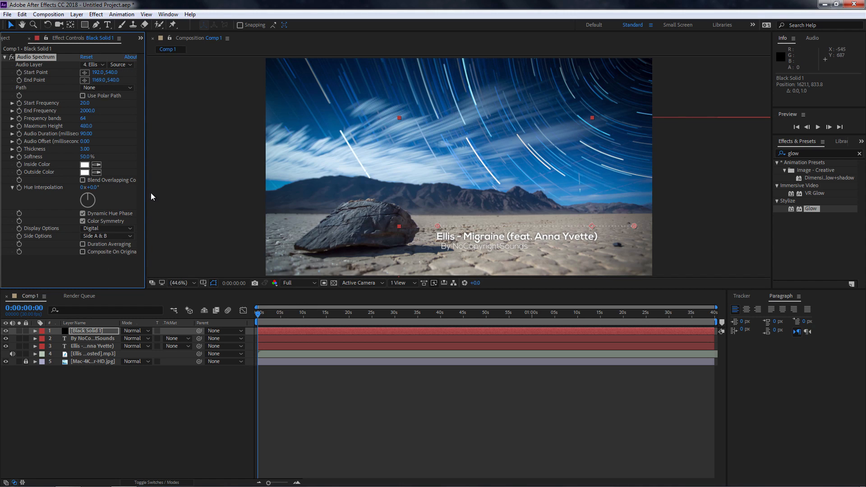
pyautogui.moveTo(258, 318); pyautogui.dragTo(229, 320)
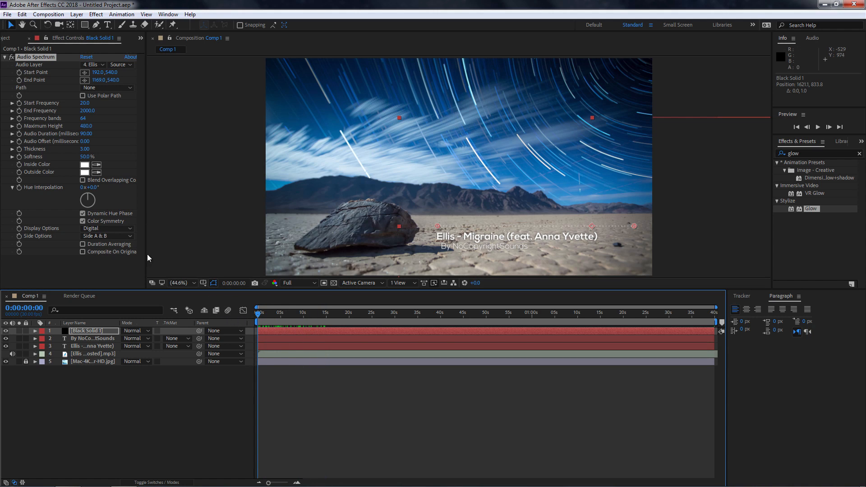
# Step: Set the spectrum's Side Options to Side A, preview it, and return the playhead to the start
pyautogui.click(93, 237)
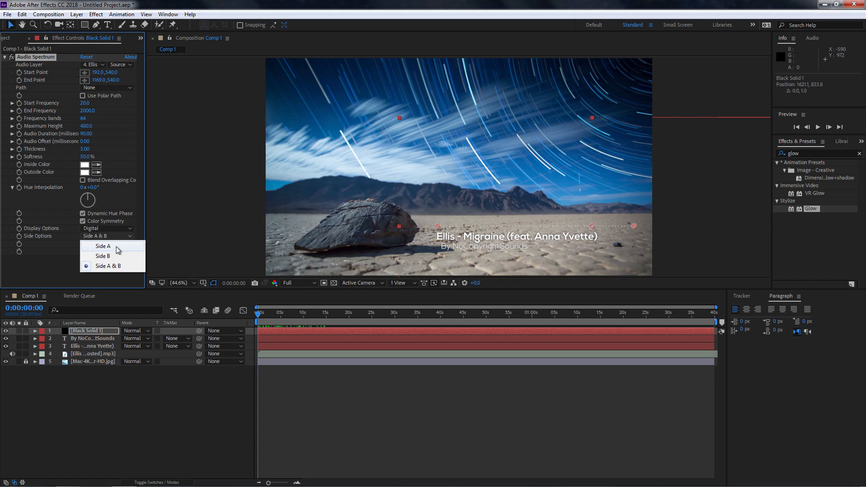
pyautogui.click(103, 247)
pyautogui.click(265, 316)
pyautogui.moveTo(268, 317)
pyautogui.mouseDown()
pyautogui.moveTo(305, 315)
pyautogui.moveTo(257, 316)
pyautogui.mouseUp()
# Step: Set the Audio Spectrum's Start Frequency to 36 and its End Frequency to 130
pyautogui.click(85, 104)
pyautogui.write('36')
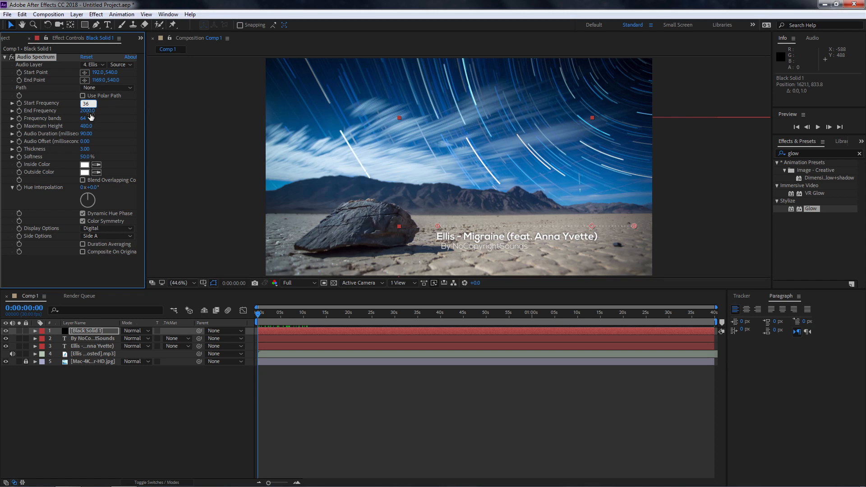
pyautogui.press('Tab')
pyautogui.write('1')
pyautogui.click(124, 113)
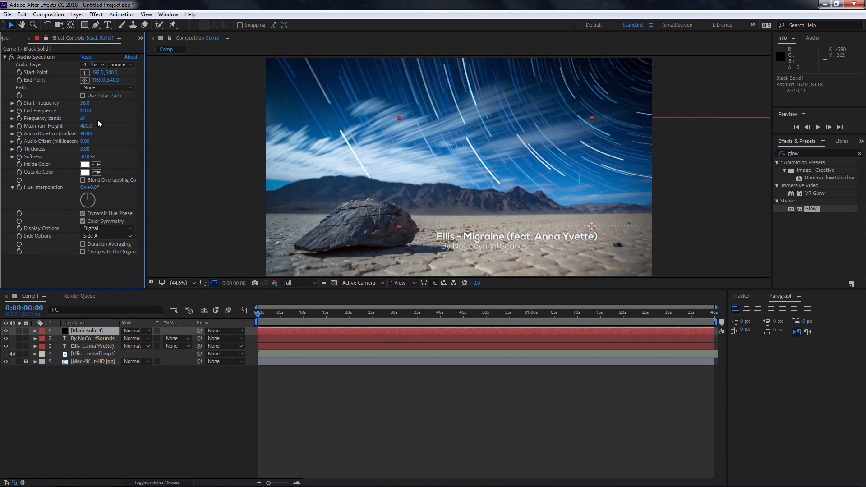
# Step: Set the spectrum's frequency bands to 50, maximum height to 1500 and audio duration to 150 milliseconds
pyautogui.click(83, 118)
pyautogui.write('50')
pyautogui.click(86, 126)
pyautogui.write('1500')
pyautogui.click(86, 133)
pyautogui.write('901')
# Step: Set the spectrum's thickness to 5 and softness to 0%, and scrub the timeline to preview the bars
pyautogui.click(88, 151)
pyautogui.write('5')
pyautogui.press('Tab')
pyautogui.press('Return')
pyautogui.moveTo(258, 314); pyautogui.dragTo(340, 316)
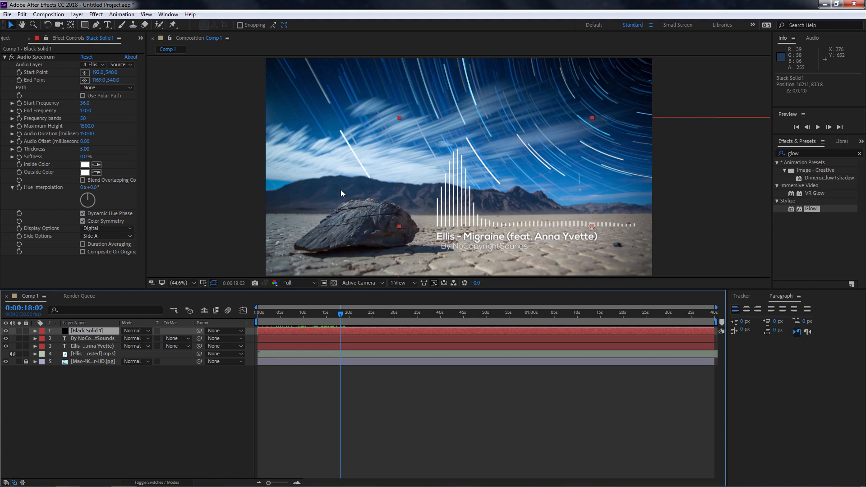
# Step: Return the playhead to the start, find the Minimax effect and apply it to the spectrum solid
pyautogui.click(805, 152)
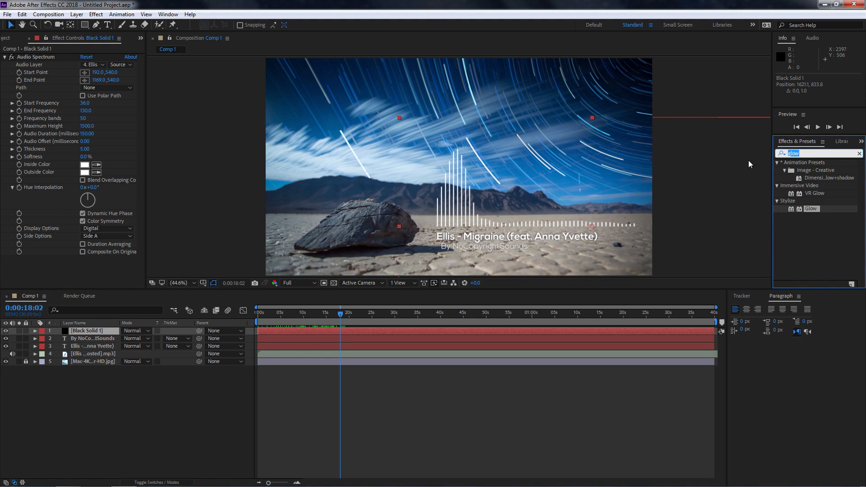
pyautogui.write('mini')
pyautogui.press('Home')
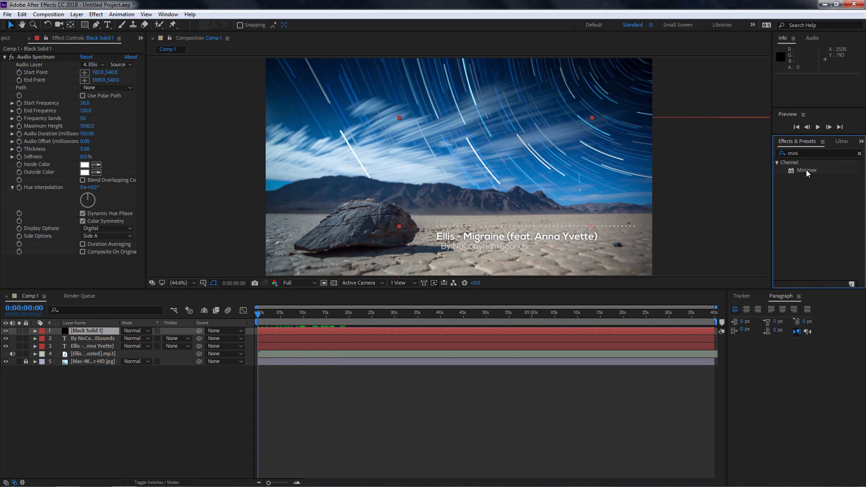
pyautogui.moveTo(806, 170); pyautogui.dragTo(510, 226)
# Step: Set the Minimax radius to 6 and channel to Alpha and Color, and preview the spectrum during playback
pyautogui.click(81, 261)
pyautogui.write('6')
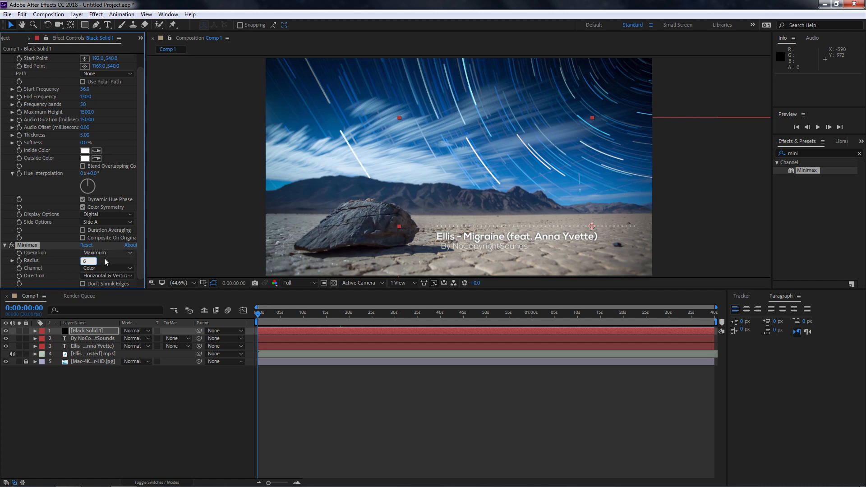
pyautogui.click(107, 268)
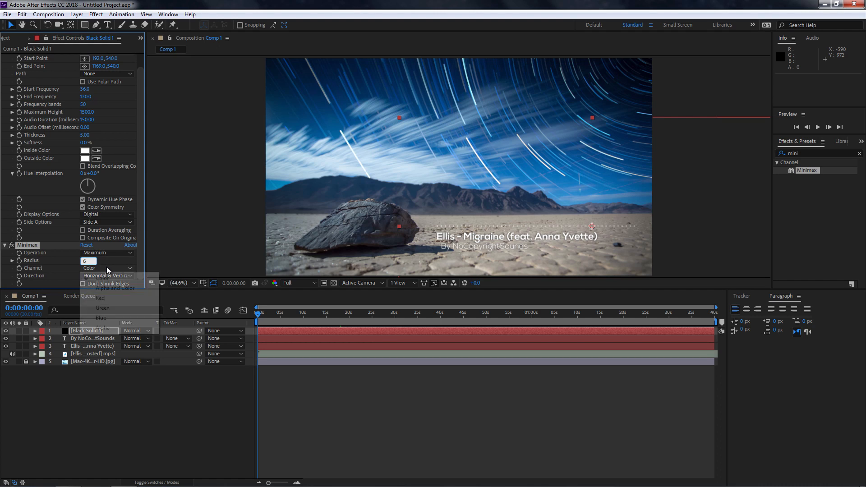
pyautogui.click(116, 289)
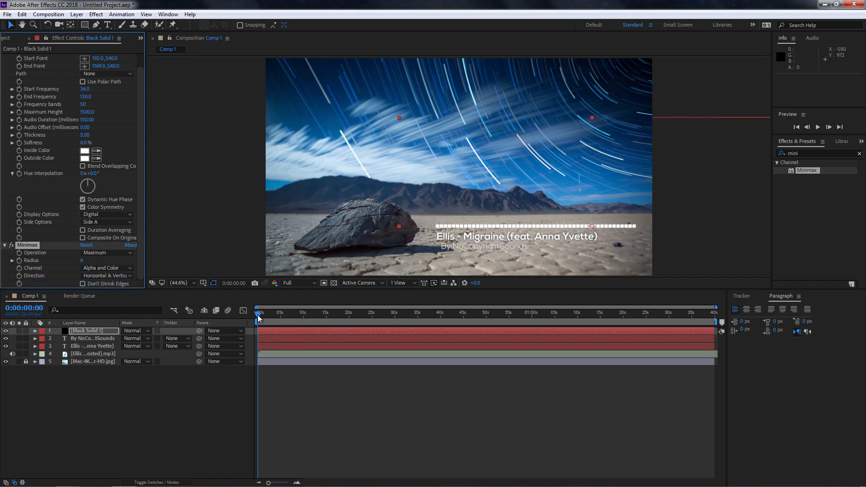
pyautogui.moveTo(259, 313); pyautogui.dragTo(322, 316)
pyautogui.click(817, 127)
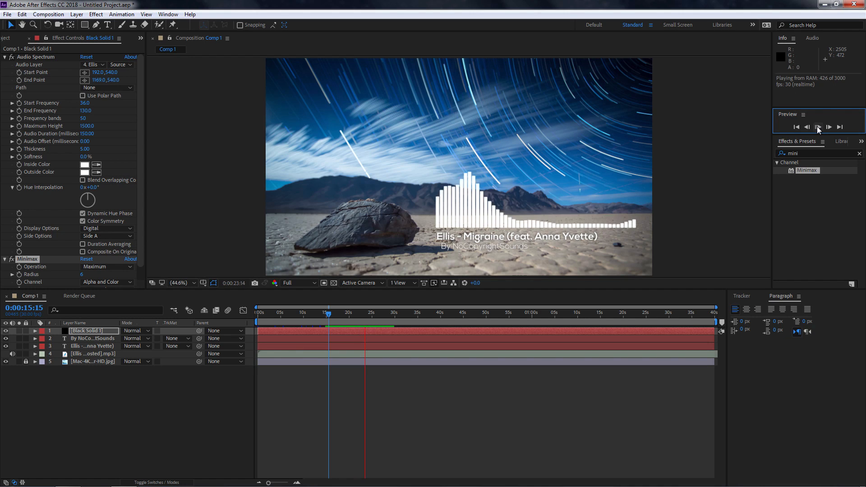
pyautogui.click(818, 129)
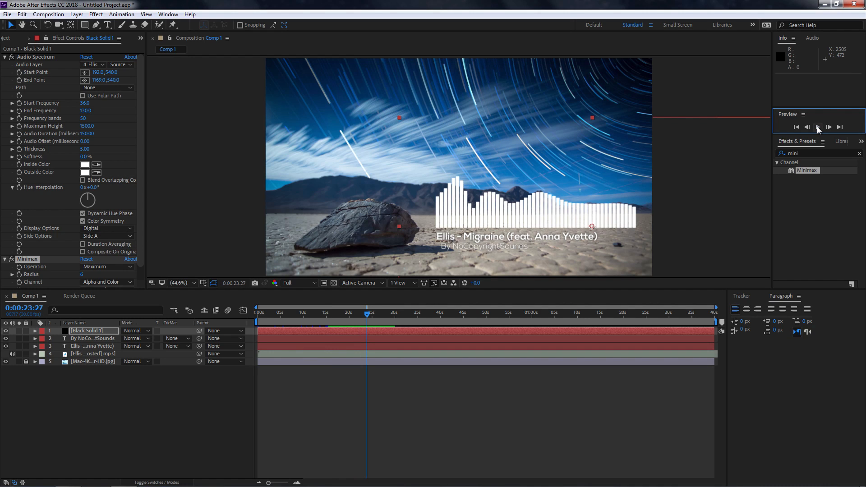